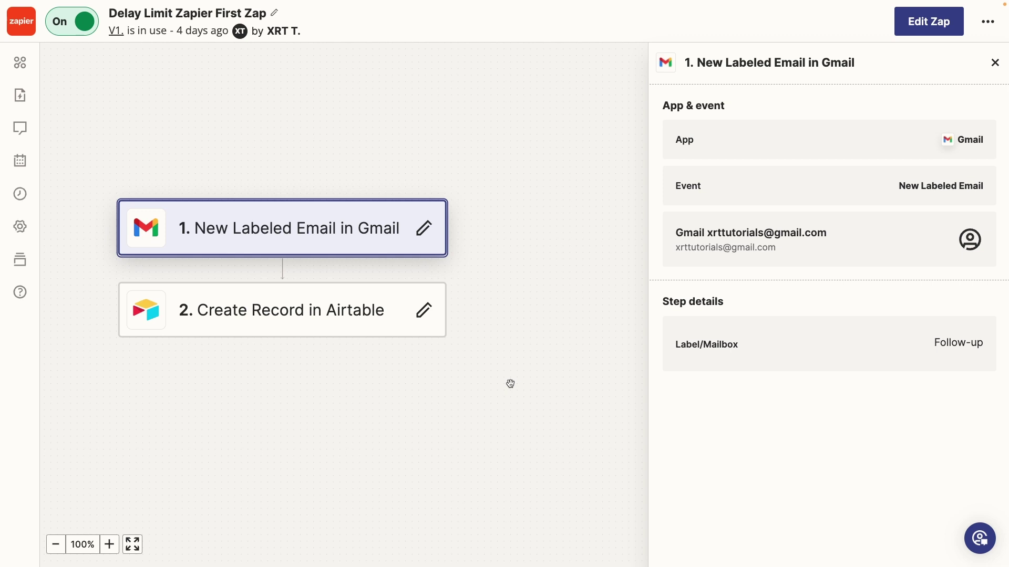
Step: Review the Airtable Create Record step's Email Address, Full Name and Date mappings
{"action": "left_click", "coordinate": [366, 322]}
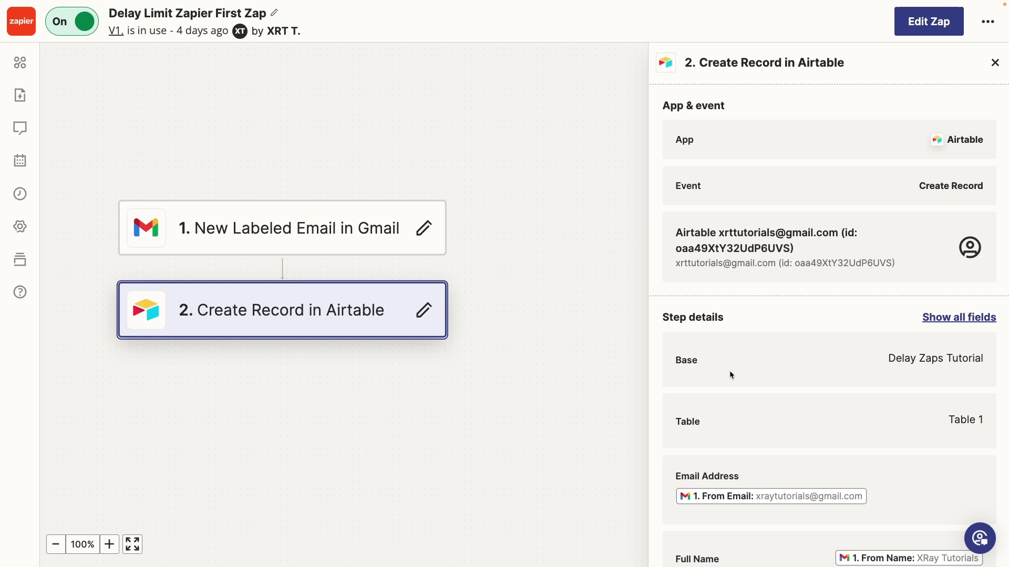
{"action": "scroll", "coordinate": [730, 374], "scroll_direction": "down", "scroll_amount": 2}
{"action": "scroll", "coordinate": [729, 370], "scroll_direction": "down", "scroll_amount": 2}
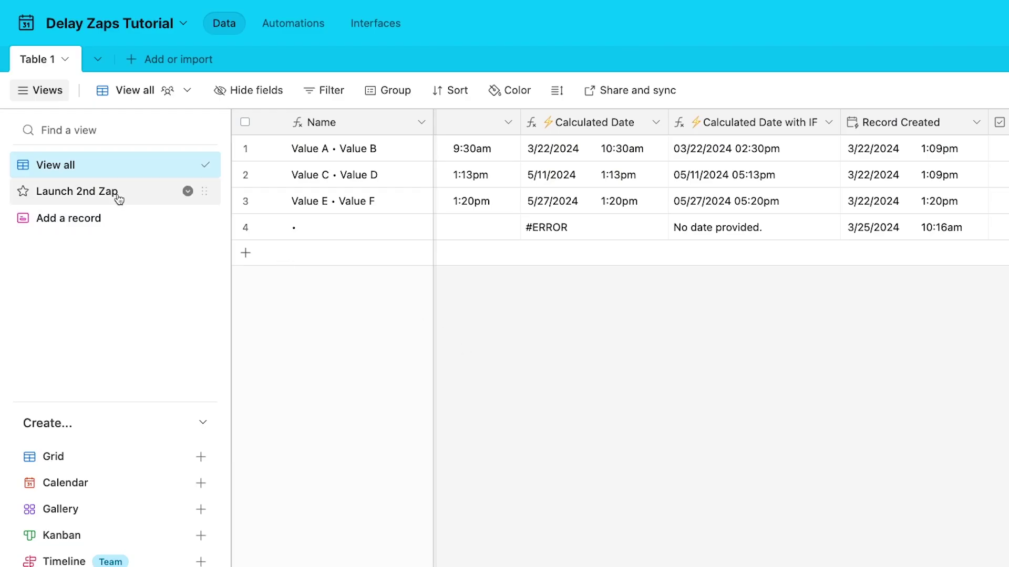
Step: Check the Launch 2nd Zap view's filter and tick Launch now for the Value E • Value F record
{"action": "left_click", "coordinate": [118, 196]}
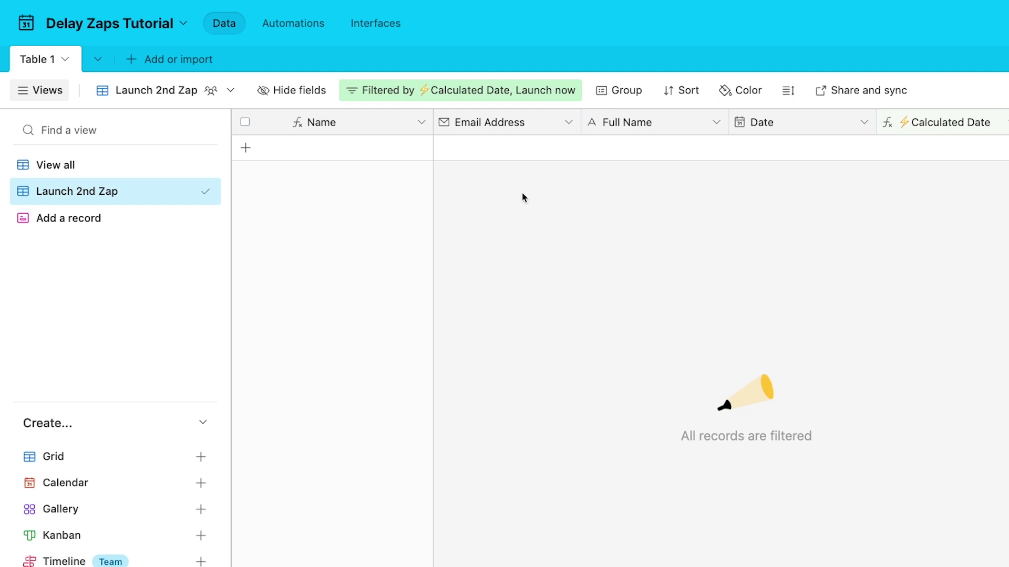
{"action": "left_click", "coordinate": [552, 95]}
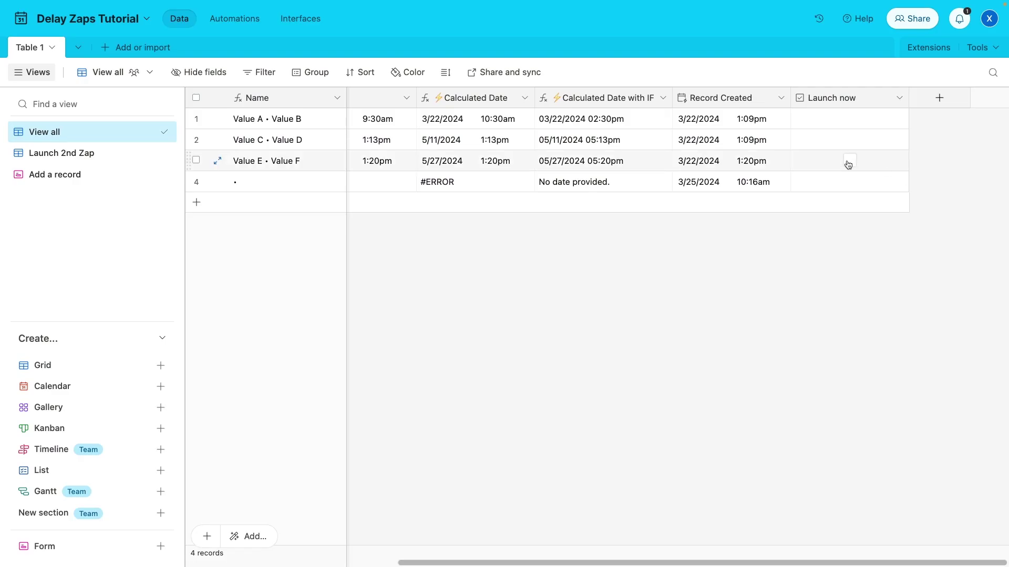
{"action": "left_click", "coordinate": [850, 161]}
Step: Recheck the Launch 2nd Zap filter, then set the Add a record form's date to 2/12/2024 1:09pm
{"action": "left_click", "coordinate": [100, 156]}
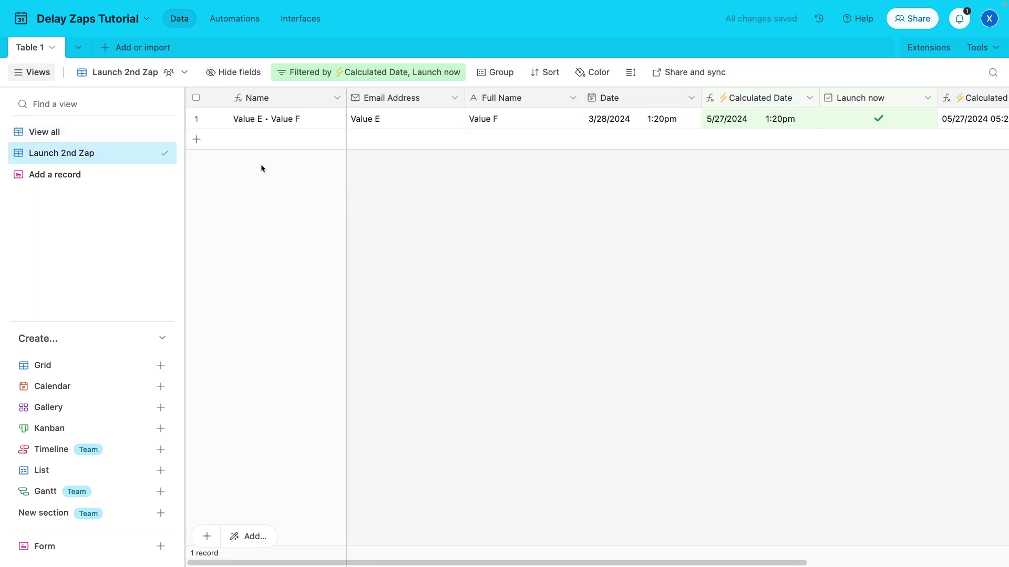
{"action": "left_click", "coordinate": [391, 74]}
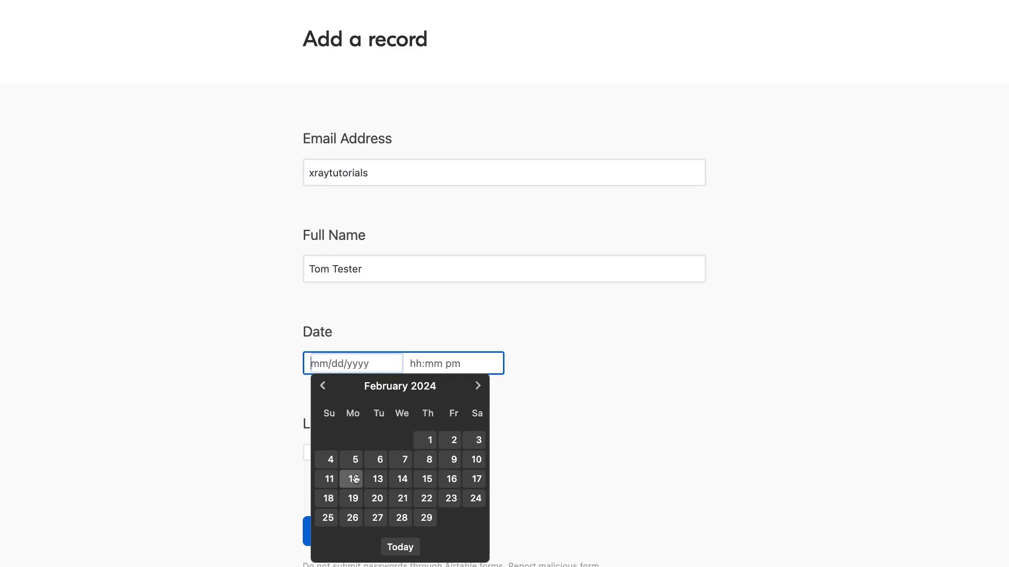
{"action": "left_click", "coordinate": [354, 475]}
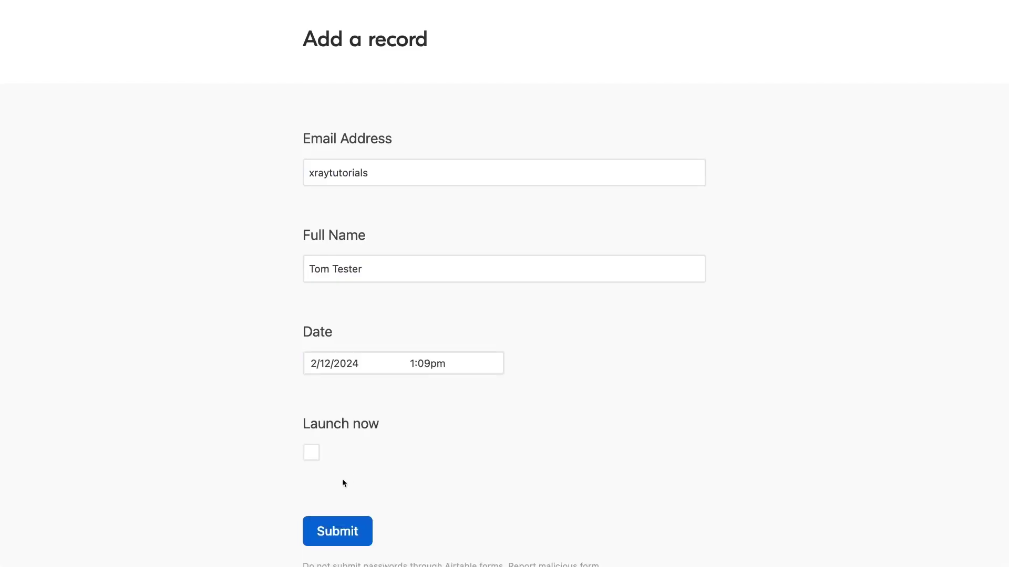
Step: Submit the test record form, add the copied Delay Zaps Tutorial base, and close the templates panel
{"action": "left_click", "coordinate": [353, 530]}
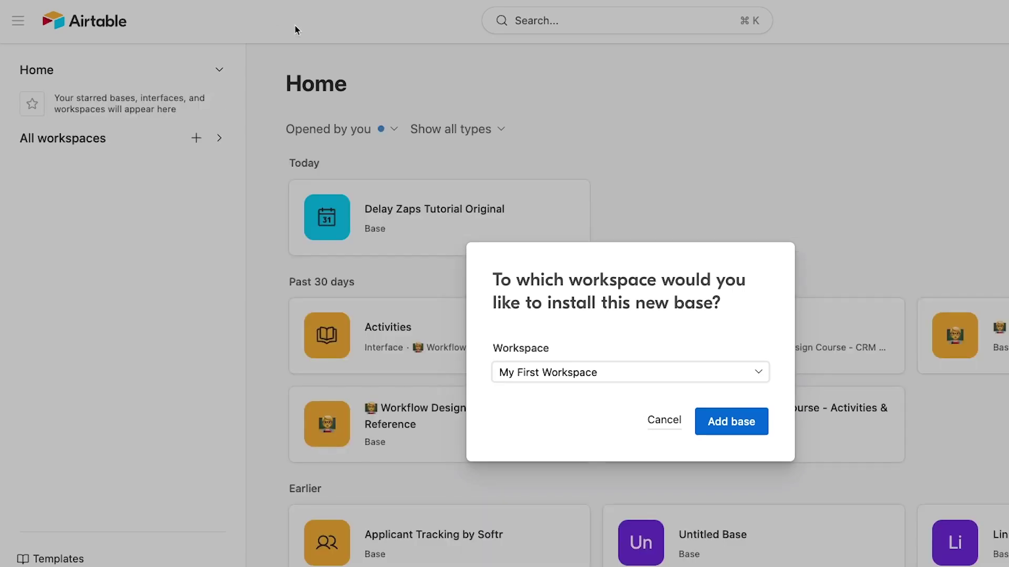
{"action": "left_click", "coordinate": [731, 422]}
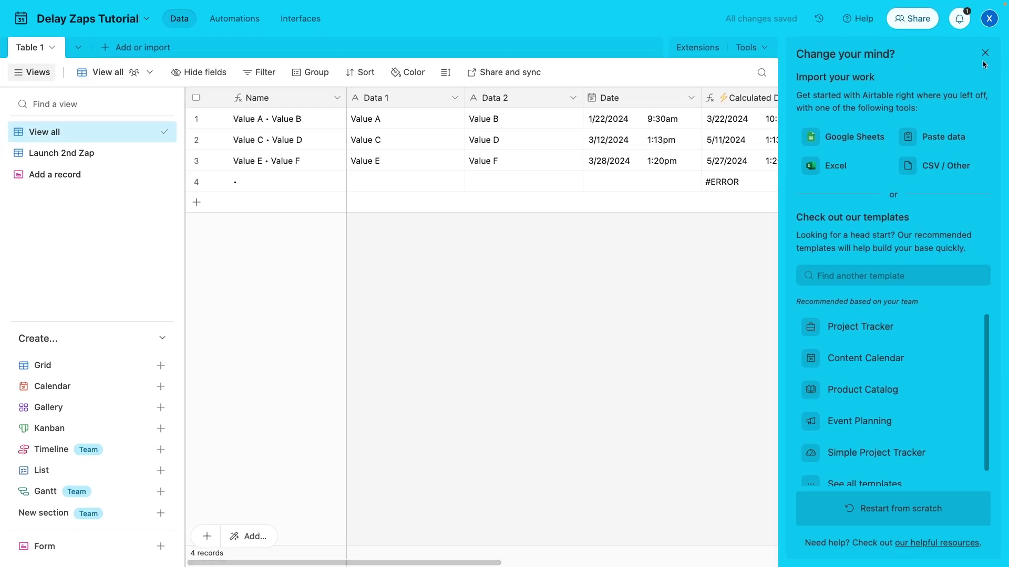
{"action": "left_click", "coordinate": [985, 53]}
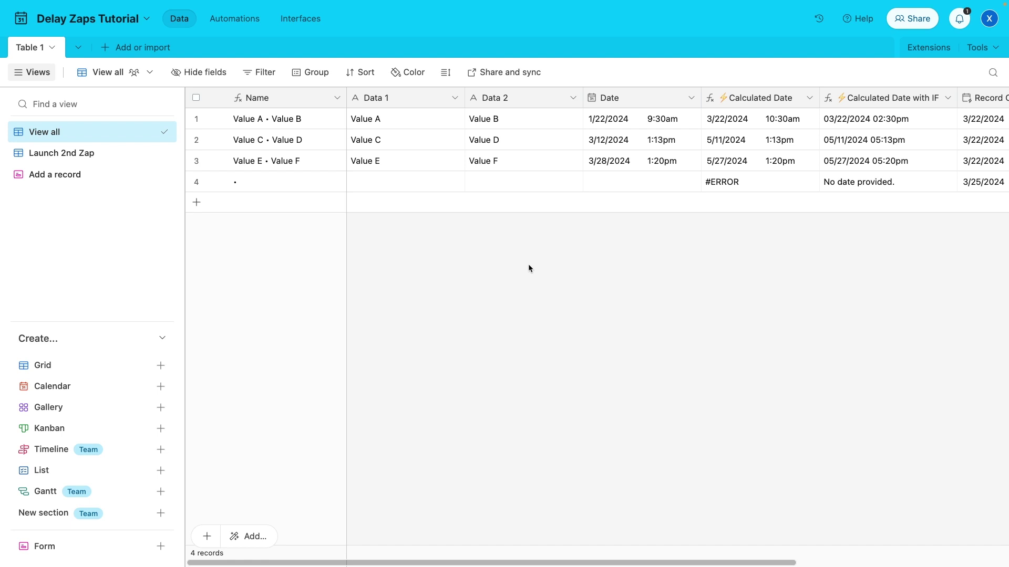
{"action": "double_click", "coordinate": [317, 97]}
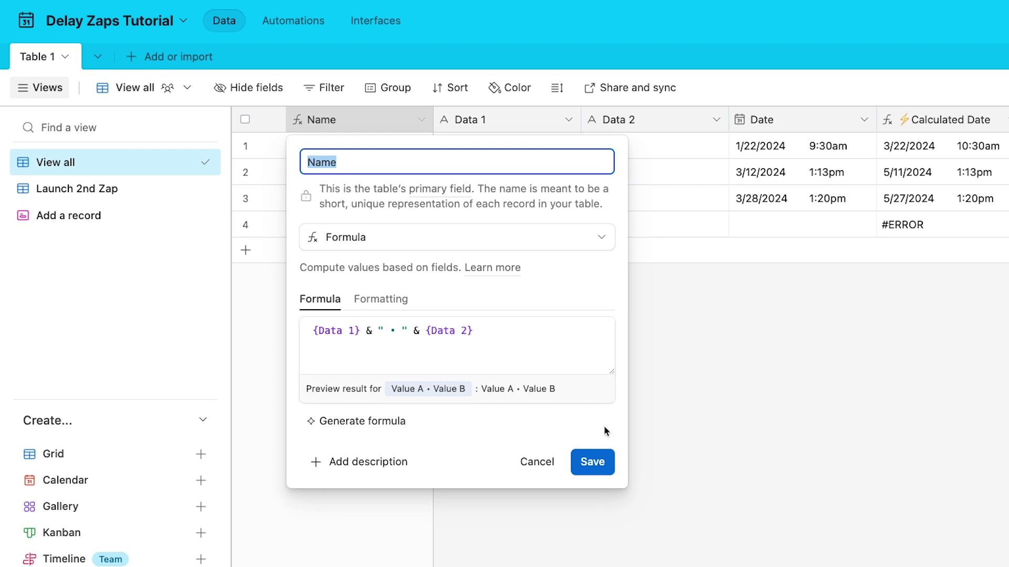
{"action": "left_click", "coordinate": [607, 467]}
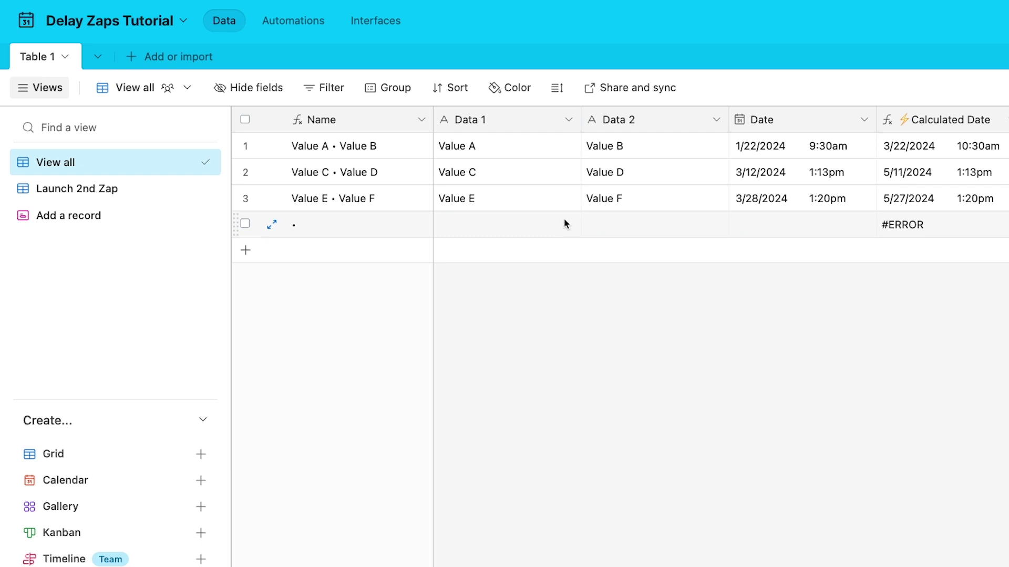
Step: Rename Data 1 to Email Address and change its type to Email
{"action": "double_click", "coordinate": [480, 120]}
{"action": "type", "text": "E"}
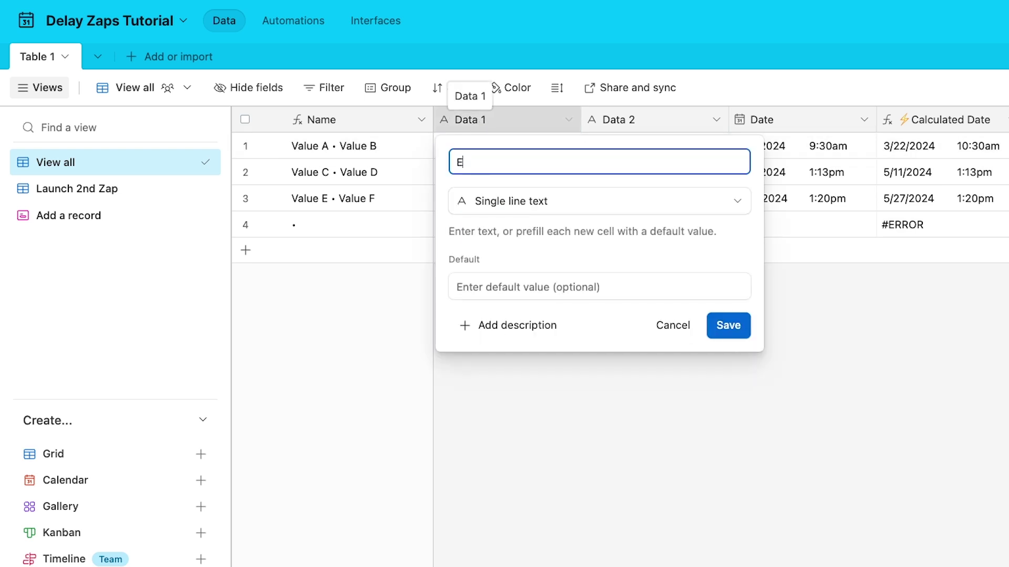
{"action": "type", "text": "mail Address"}
{"action": "left_click", "coordinate": [575, 201]}
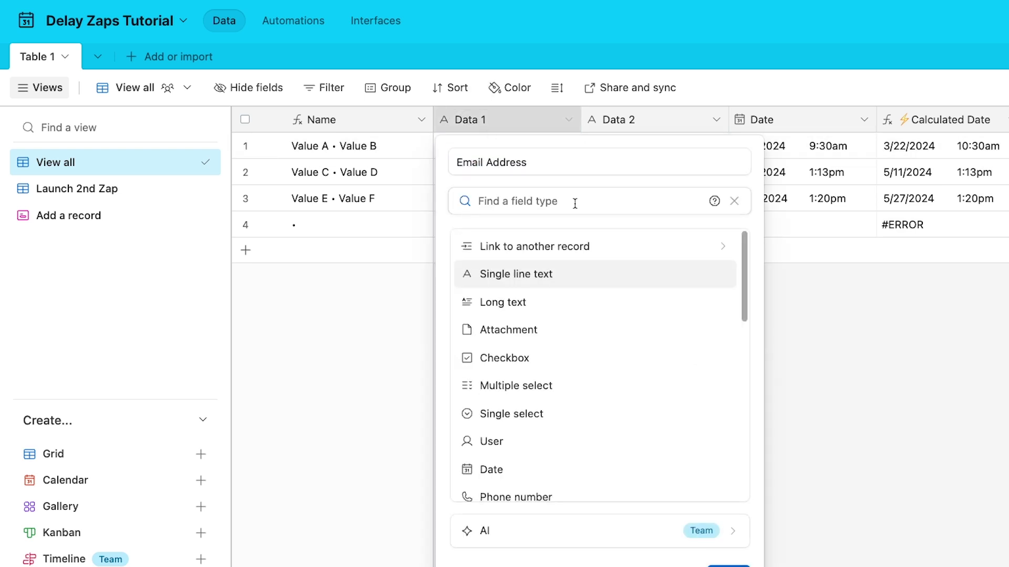
{"action": "type", "text": "email"}
{"action": "left_click", "coordinate": [547, 247]}
{"action": "left_click", "coordinate": [739, 275]}
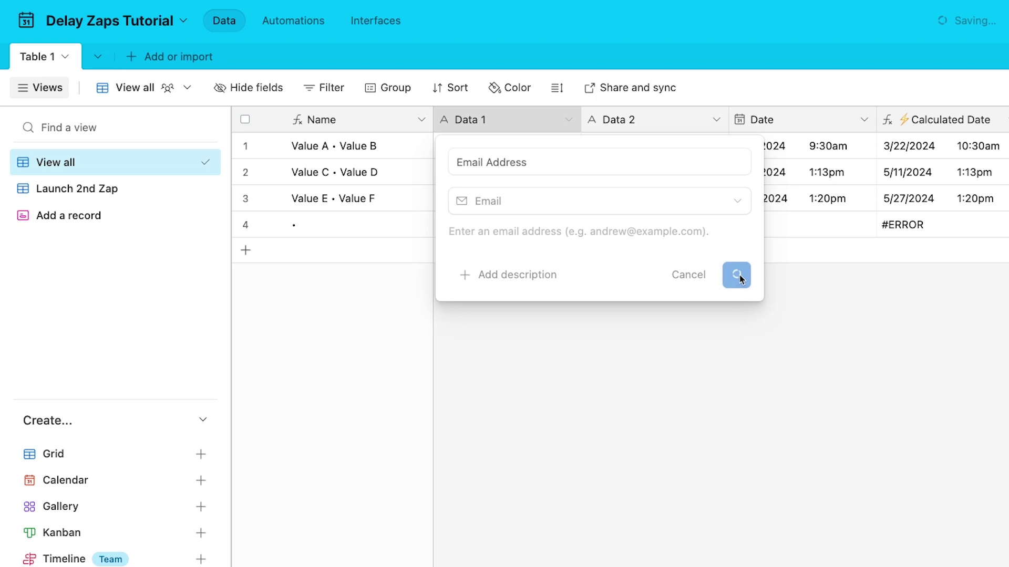
{"action": "left_click", "coordinate": [751, 457]}
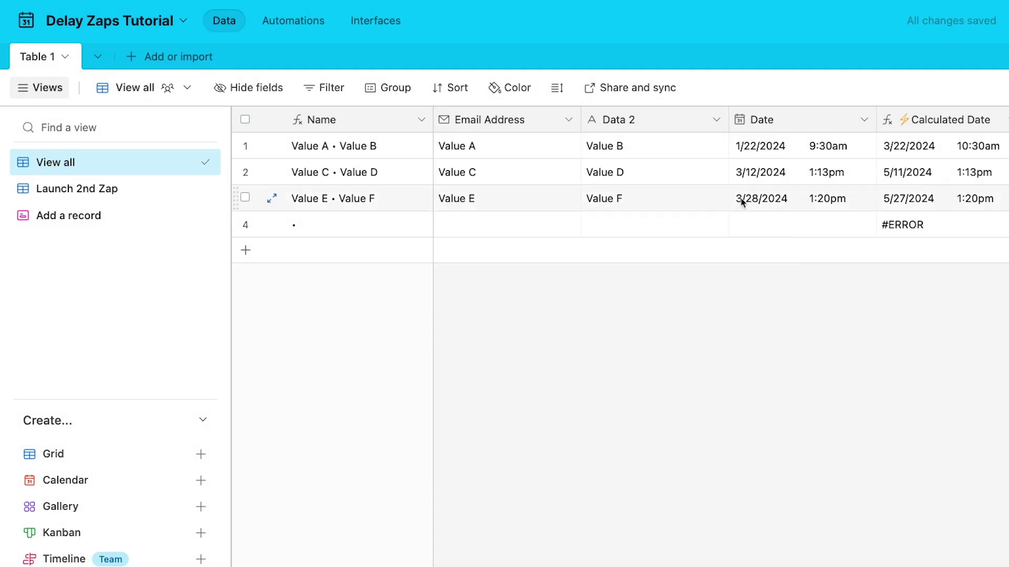
Step: Rename the Data 2 field to Full Name
{"action": "double_click", "coordinate": [664, 121]}
{"action": "type", "text": "Full Name"}
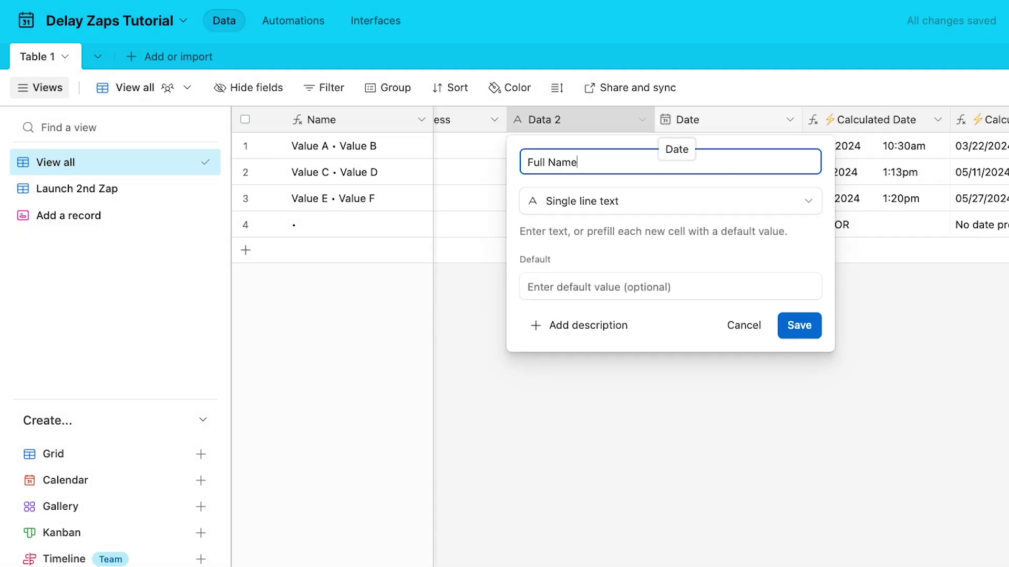
{"action": "left_click", "coordinate": [799, 326]}
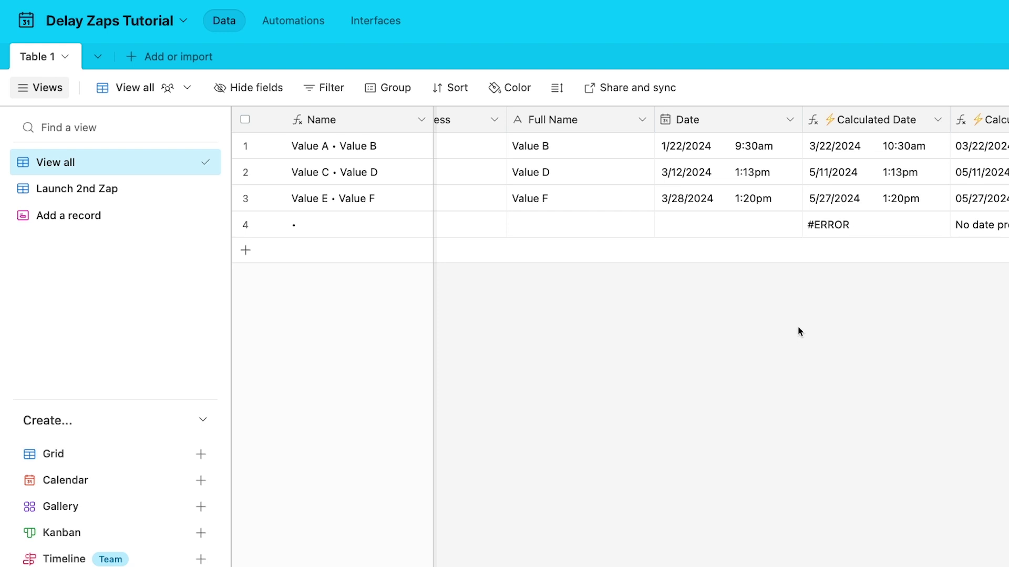
{"action": "double_click", "coordinate": [738, 121]}
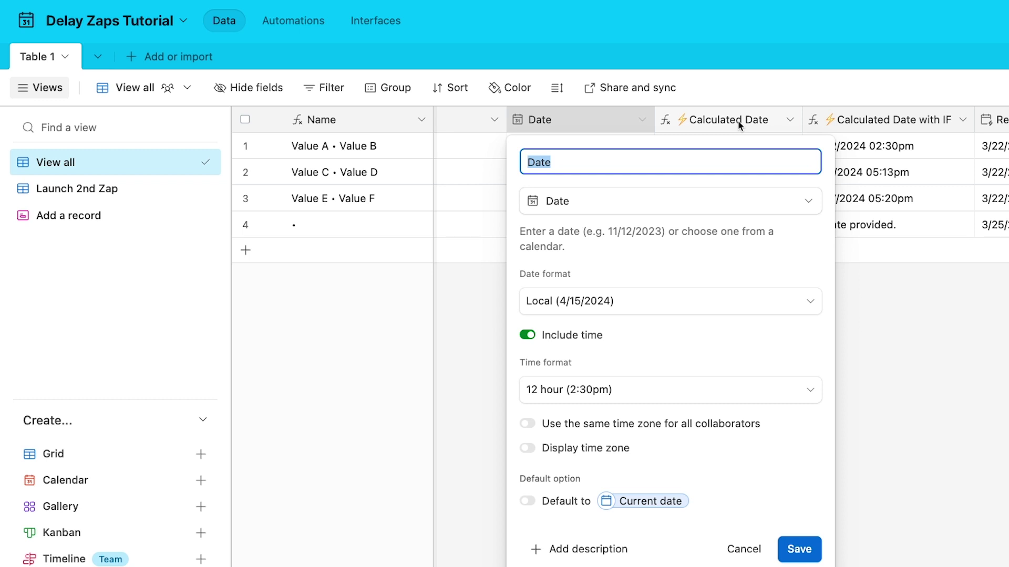
{"action": "left_click", "coordinate": [528, 336]}
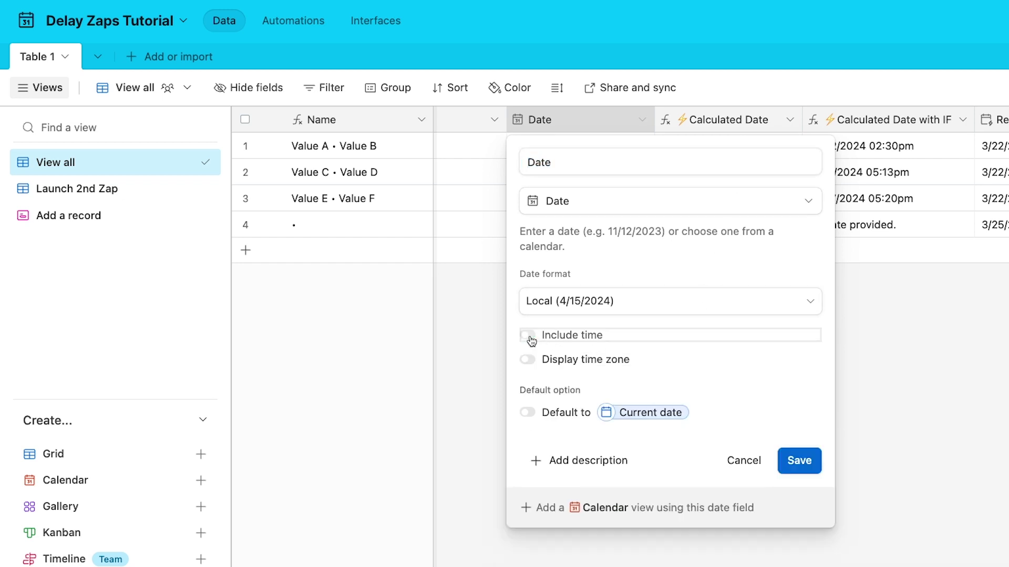
{"action": "left_click", "coordinate": [528, 336]}
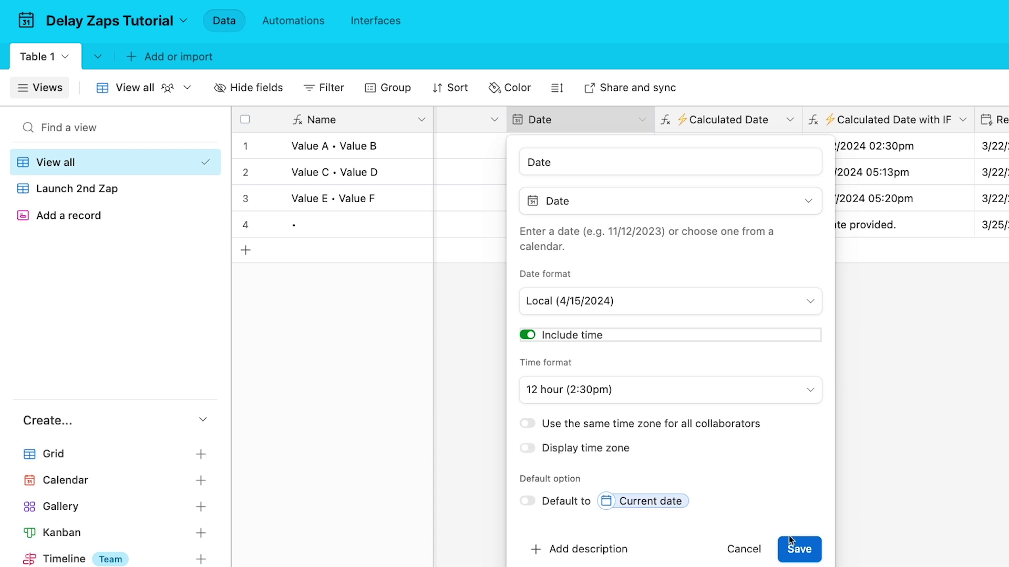
{"action": "left_click", "coordinate": [796, 557]}
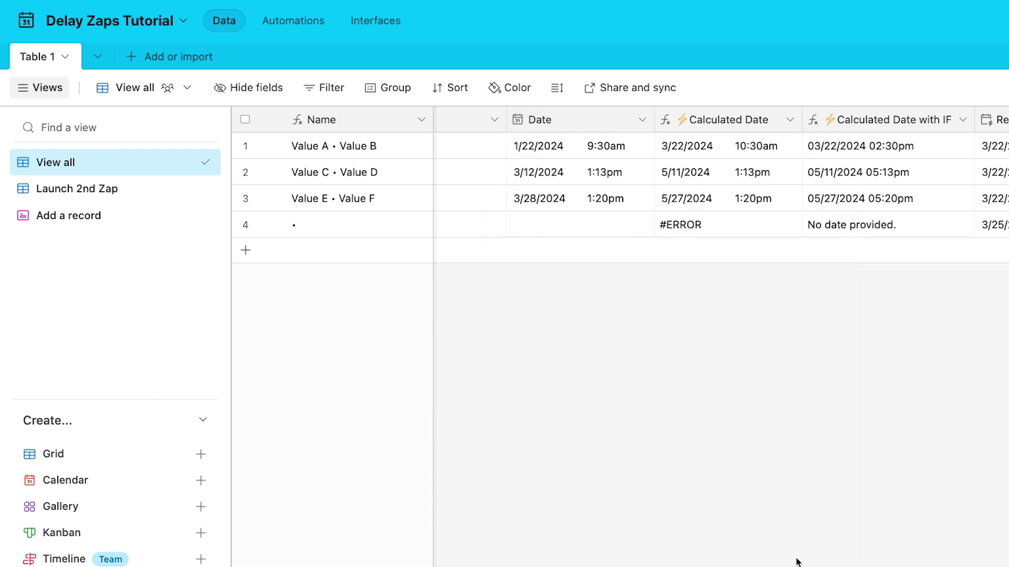
Step: Change the Calculated Date formula to add 2 weeks to Date and confirm the change
{"action": "double_click", "coordinate": [759, 124]}
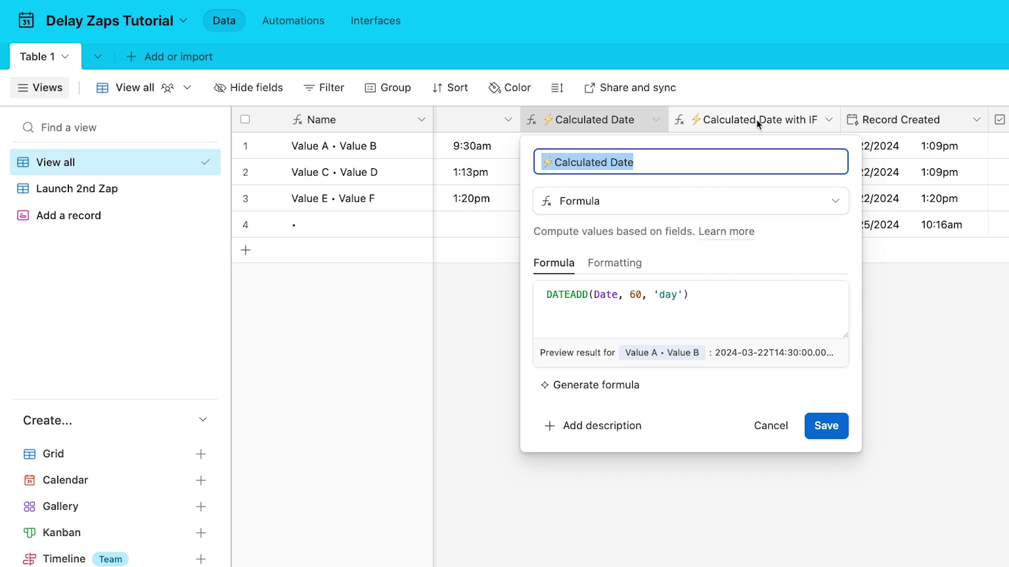
{"action": "left_click", "coordinate": [643, 295]}
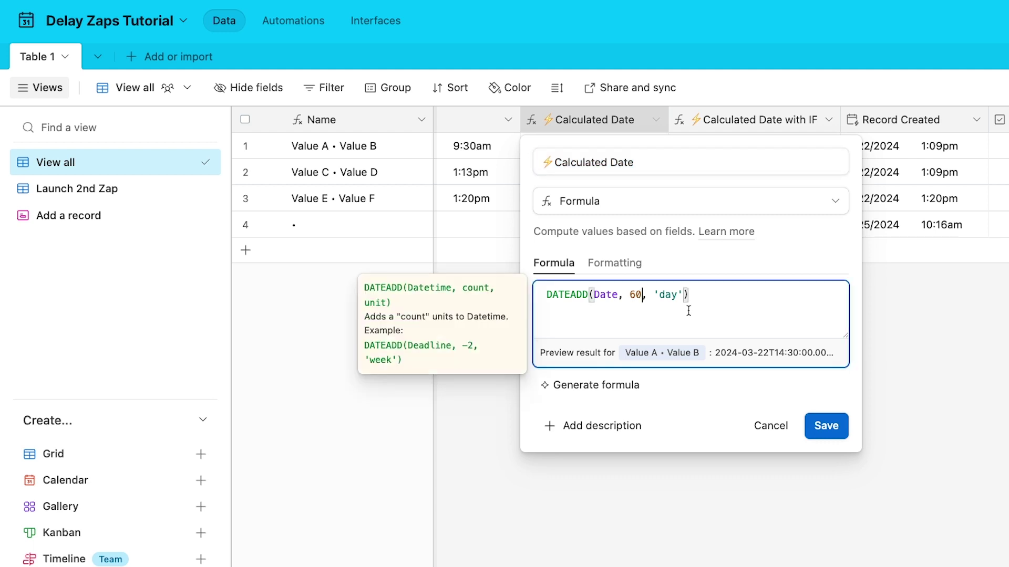
{"action": "key", "text": "BackSpace"}
{"action": "key", "text": "BackSpace"}
{"action": "type", "text": "2"}
{"action": "left_click", "coordinate": [671, 295]}
{"action": "key", "text": "BackSpace"}
{"action": "key", "text": "BackSpace"}
{"action": "key", "text": "BackSpace"}
{"action": "type", "text": "wee"}
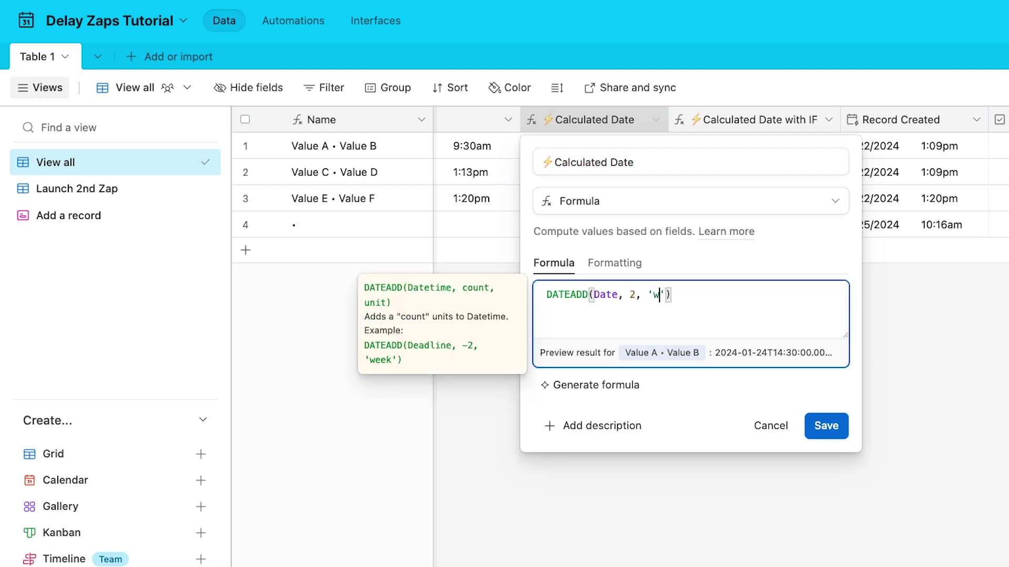
{"action": "type", "text": "k"}
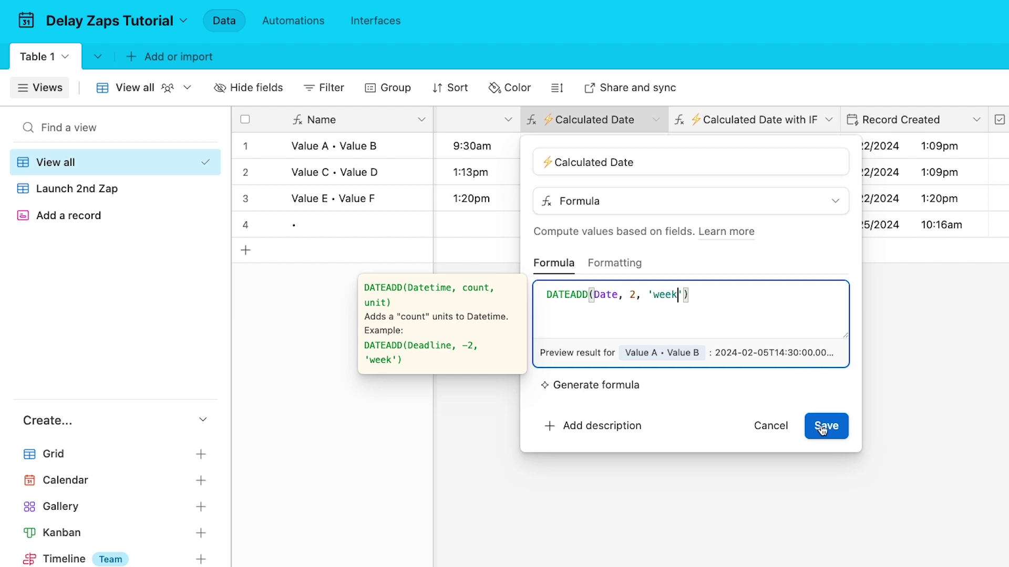
{"action": "left_click", "coordinate": [823, 427]}
{"action": "left_click", "coordinate": [764, 464]}
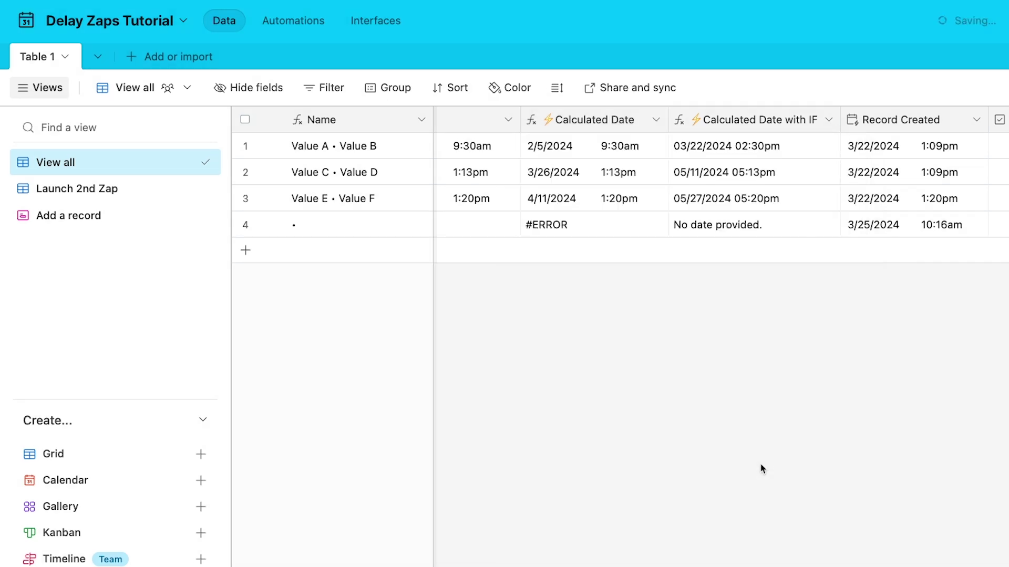
Step: Revert the Calculated Date formula to DATEADD(Date, 60, 'day') and confirm despite the dependency warning
{"action": "left_click", "coordinate": [656, 120]}
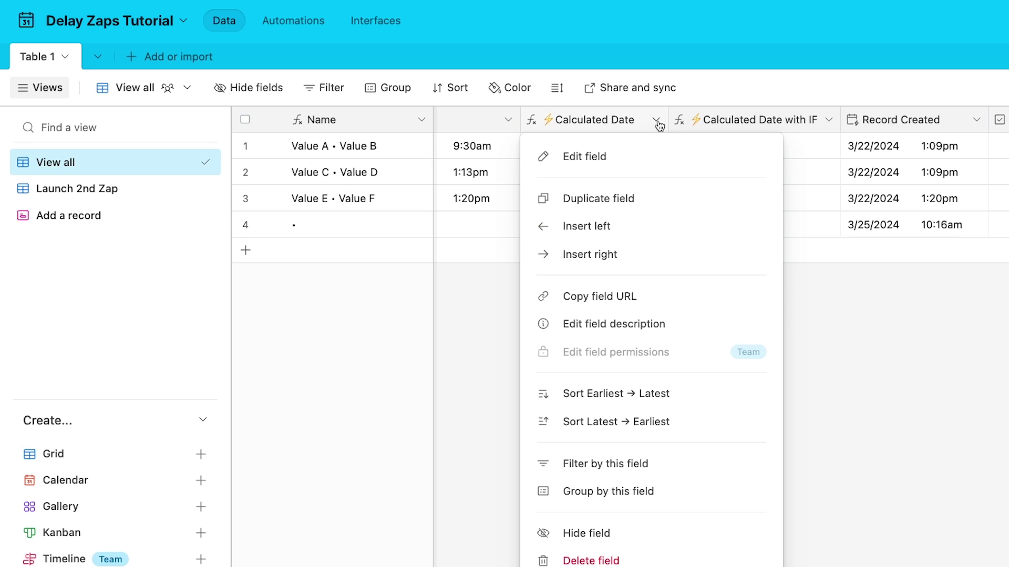
{"action": "left_click", "coordinate": [653, 157]}
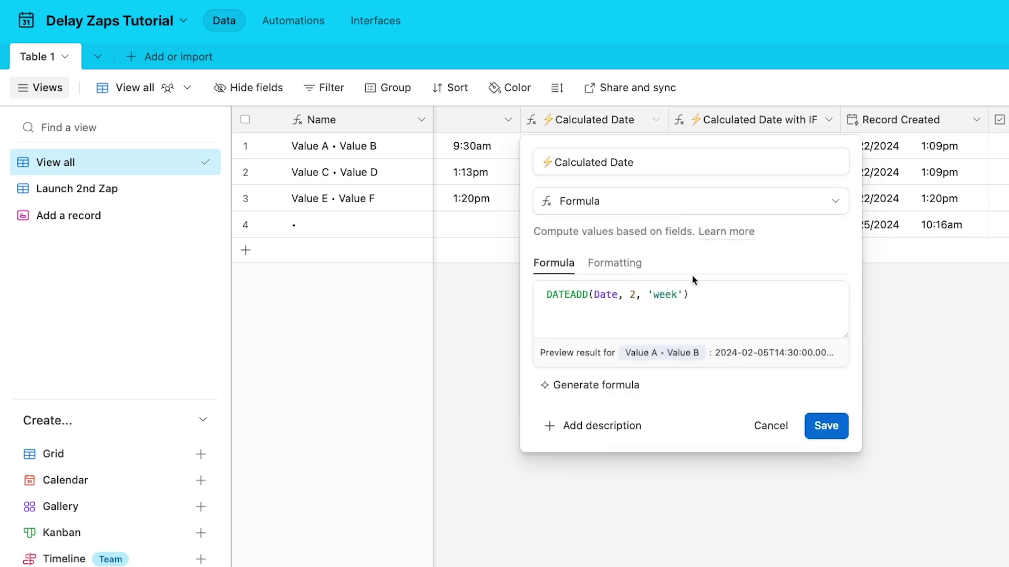
{"action": "left_click", "coordinate": [636, 294]}
{"action": "key", "text": "BackSpace"}
{"action": "type", "text": "60"}
{"action": "key", "text": "Right"}
{"action": "key", "text": "Right"}
{"action": "key", "text": "Right"}
{"action": "key", "text": "Right"}
{"action": "key", "text": "Right"}
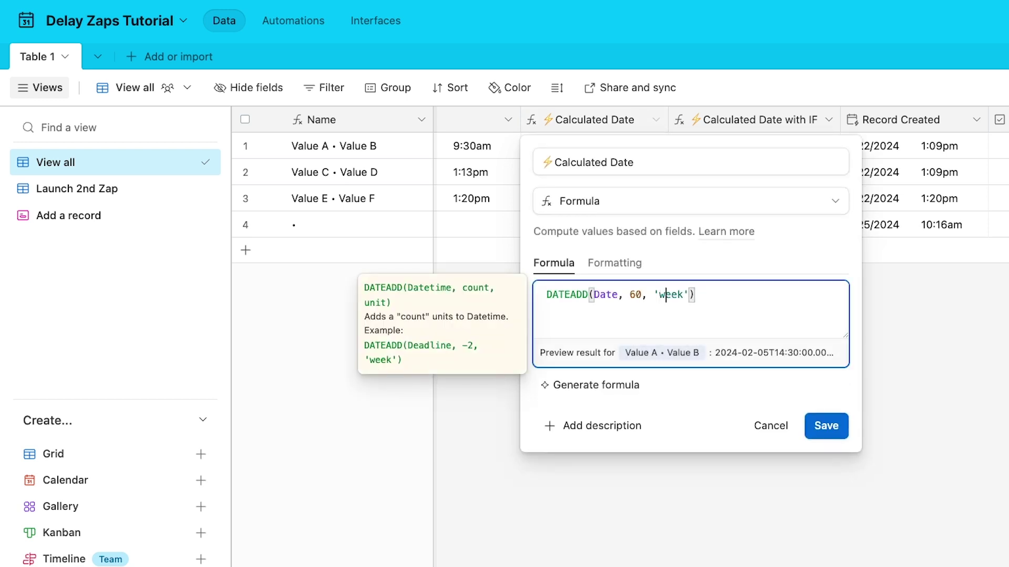
{"action": "key", "text": "Delete"}
{"action": "key", "text": "Delete"}
{"action": "key", "text": "BackSpace"}
{"action": "key", "text": "BackSpace"}
{"action": "type", "text": "day"}
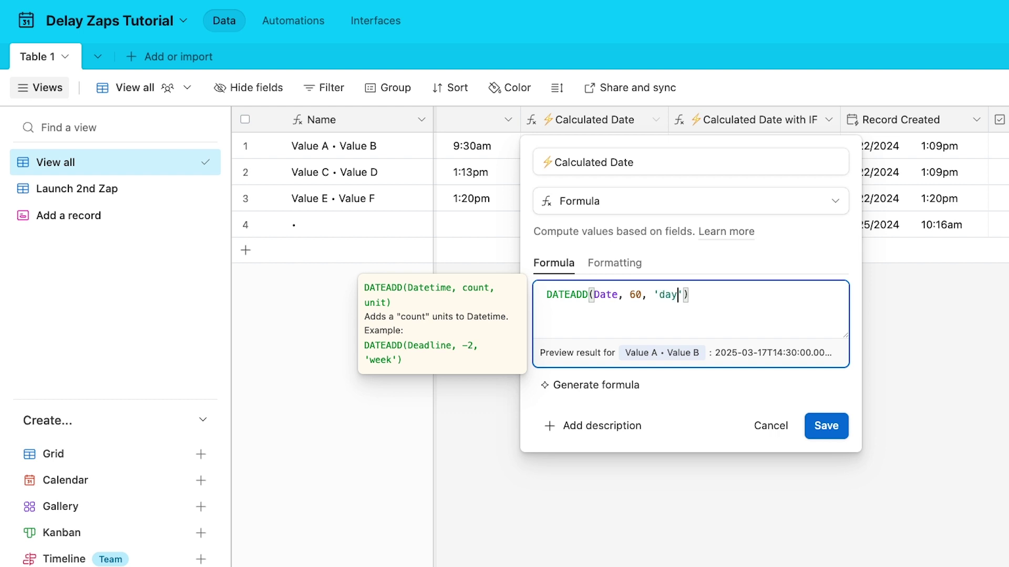
{"action": "left_click", "coordinate": [811, 425]}
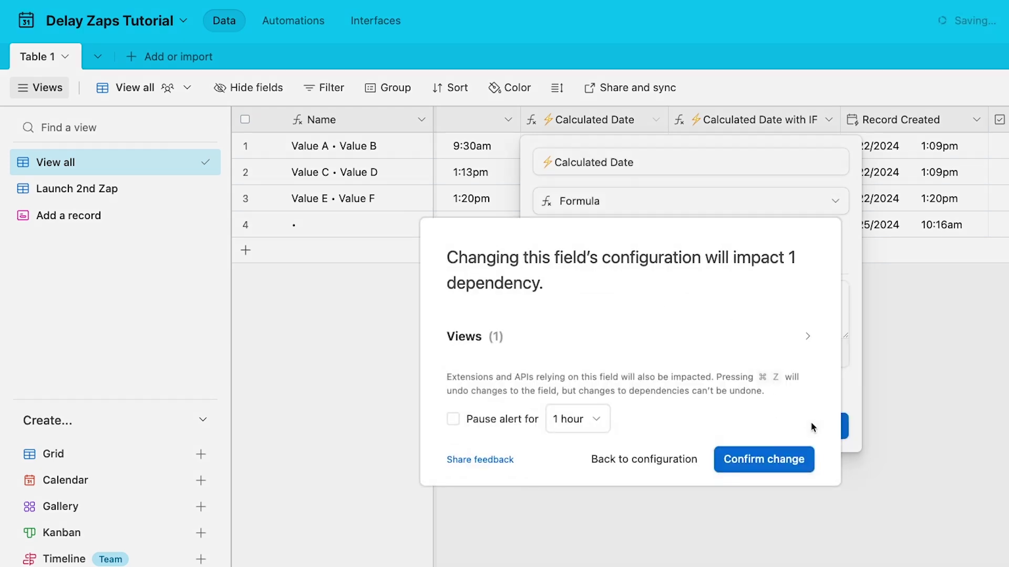
{"action": "left_click", "coordinate": [794, 458]}
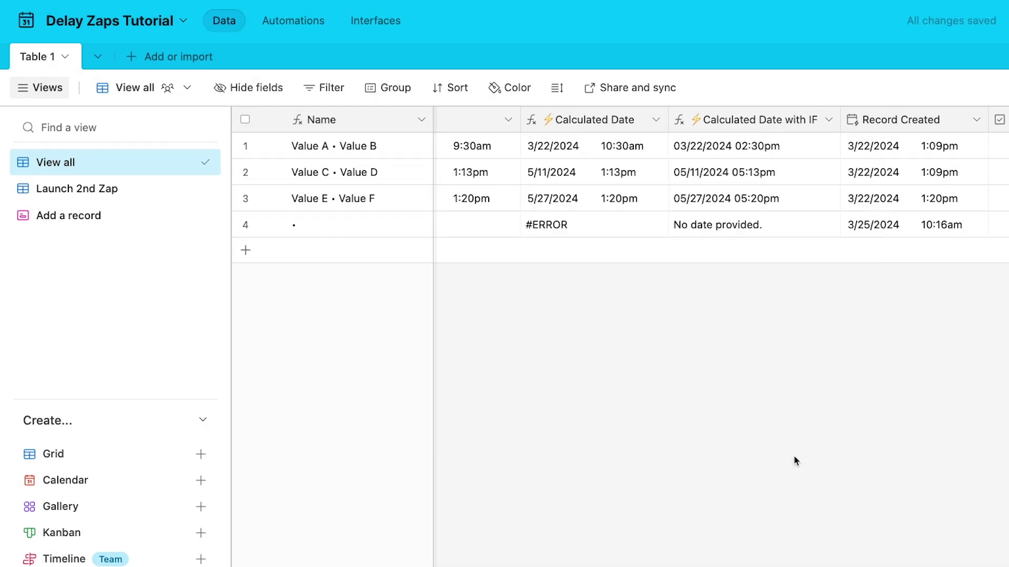
{"action": "left_click", "coordinate": [975, 121]}
{"action": "left_click", "coordinate": [948, 154]}
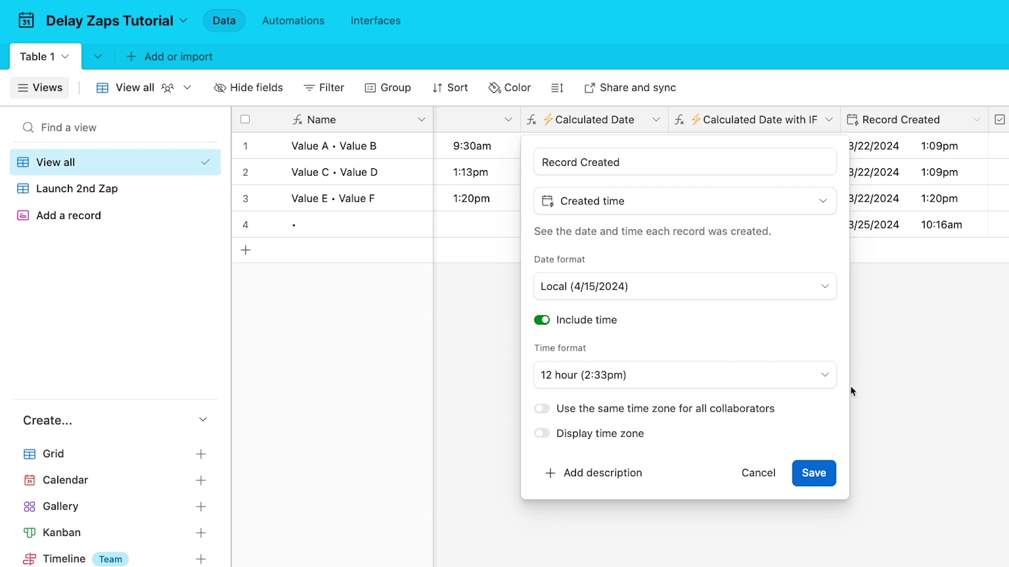
{"action": "left_click", "coordinate": [768, 475]}
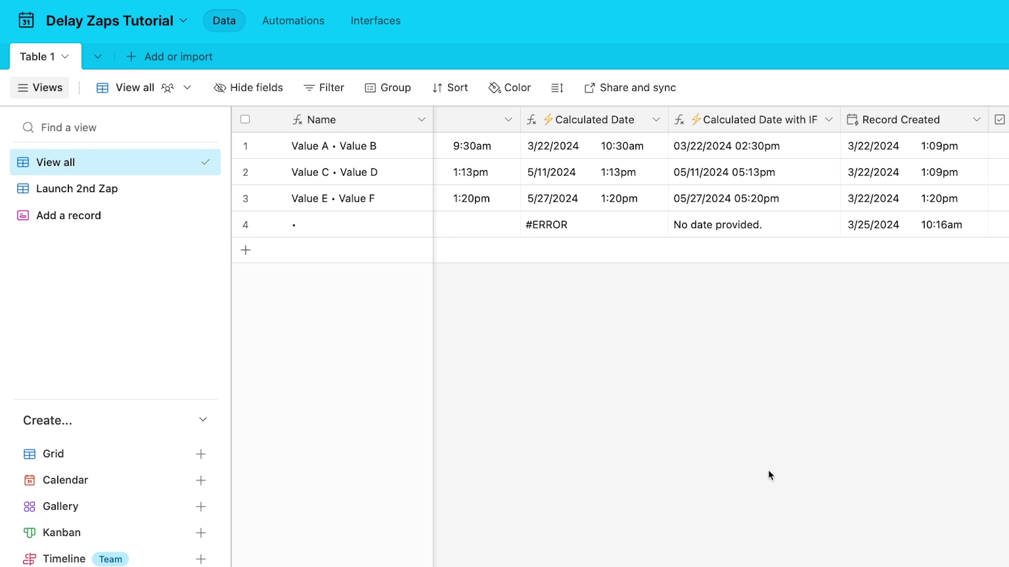
Step: Show the Launch 2nd Zap view's filter: Calculated Date is today or Launch now checked
{"action": "left_click", "coordinate": [117, 192]}
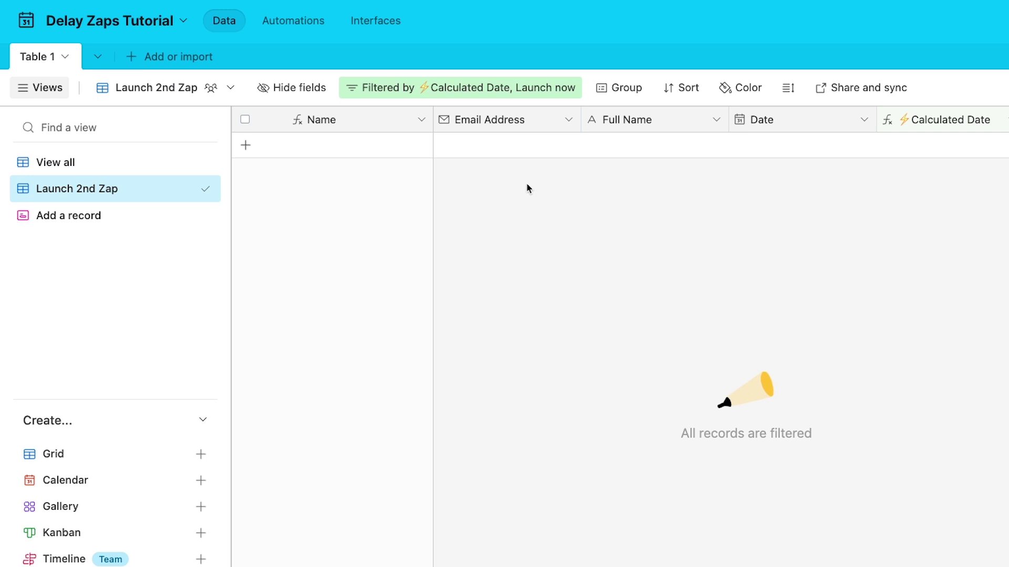
{"action": "left_click", "coordinate": [552, 94]}
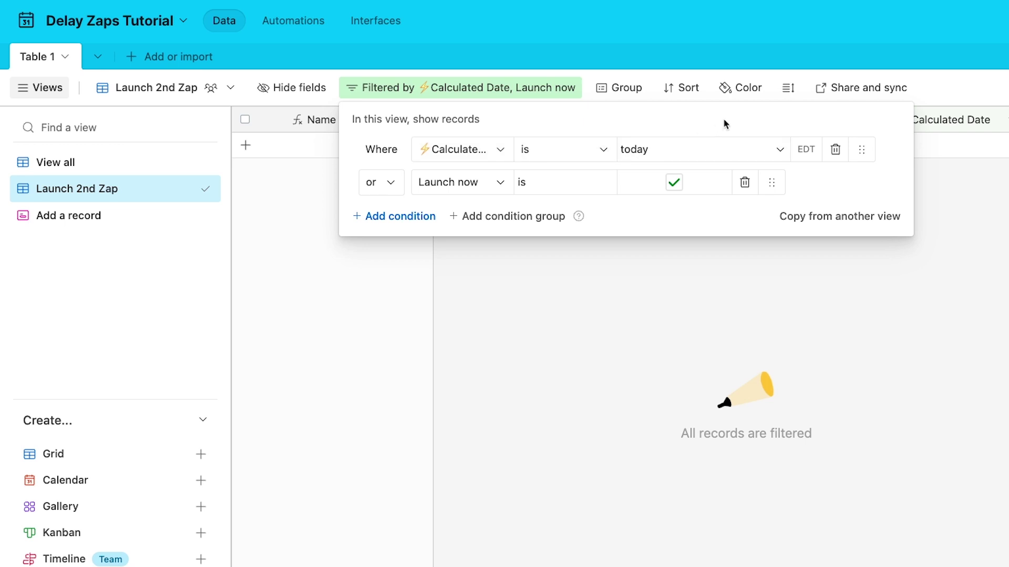
Step: Return to Table 1's View all grid with all four records
{"action": "left_click", "coordinate": [143, 169]}
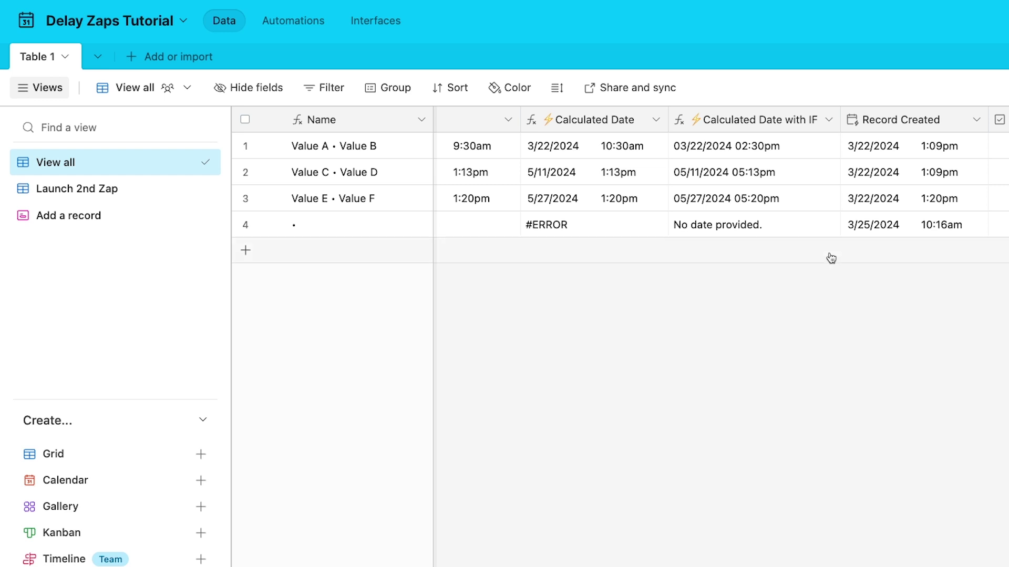
{"action": "left_click", "coordinate": [820, 122]}
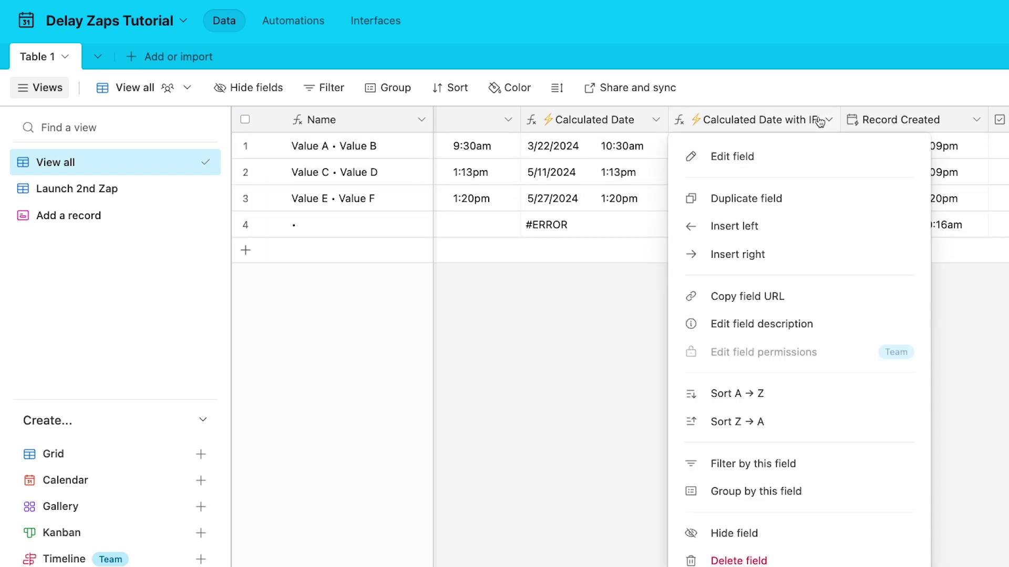
{"action": "left_click", "coordinate": [788, 158]}
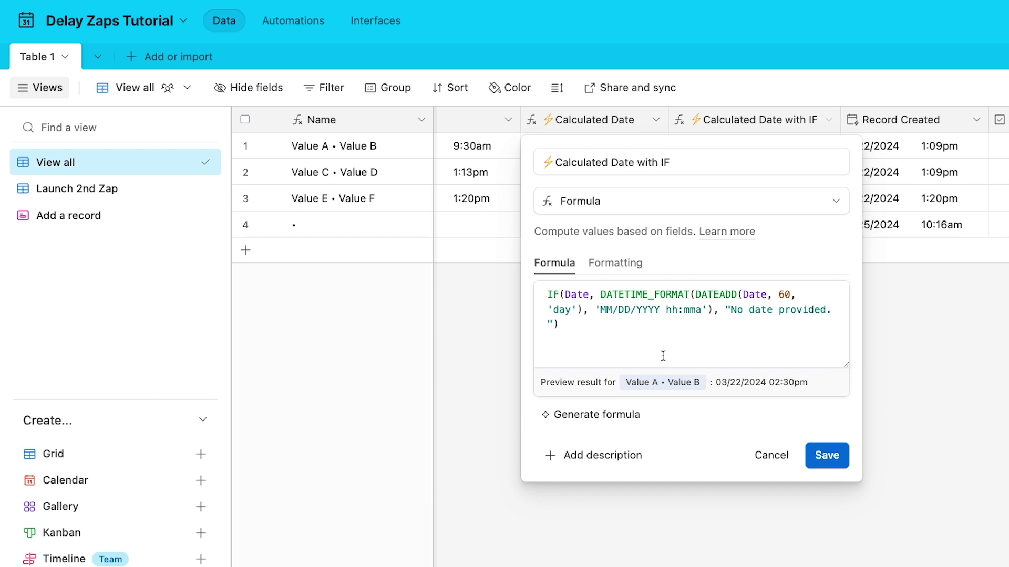
{"action": "left_click", "coordinate": [771, 455]}
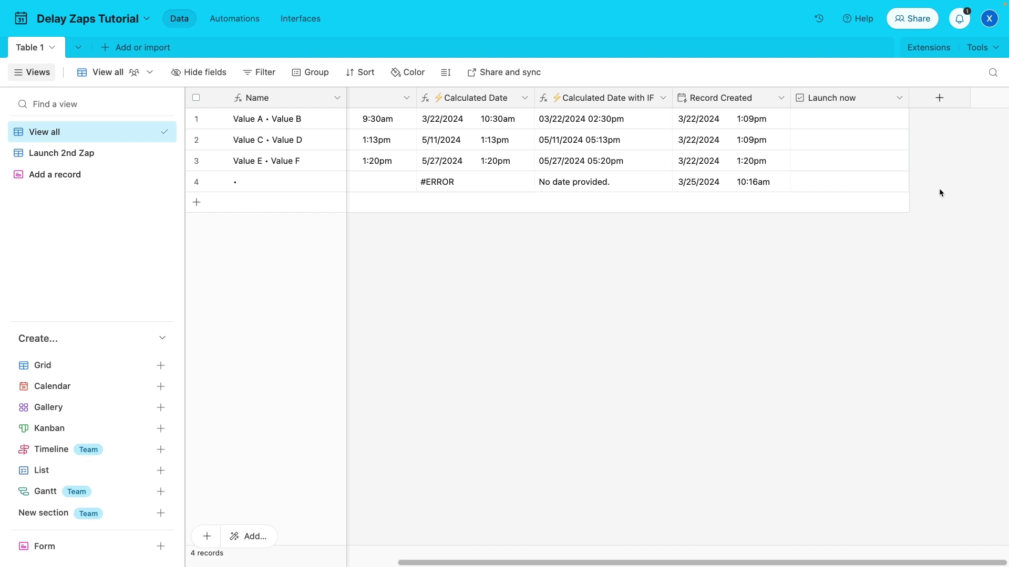
{"action": "left_click", "coordinate": [850, 162]}
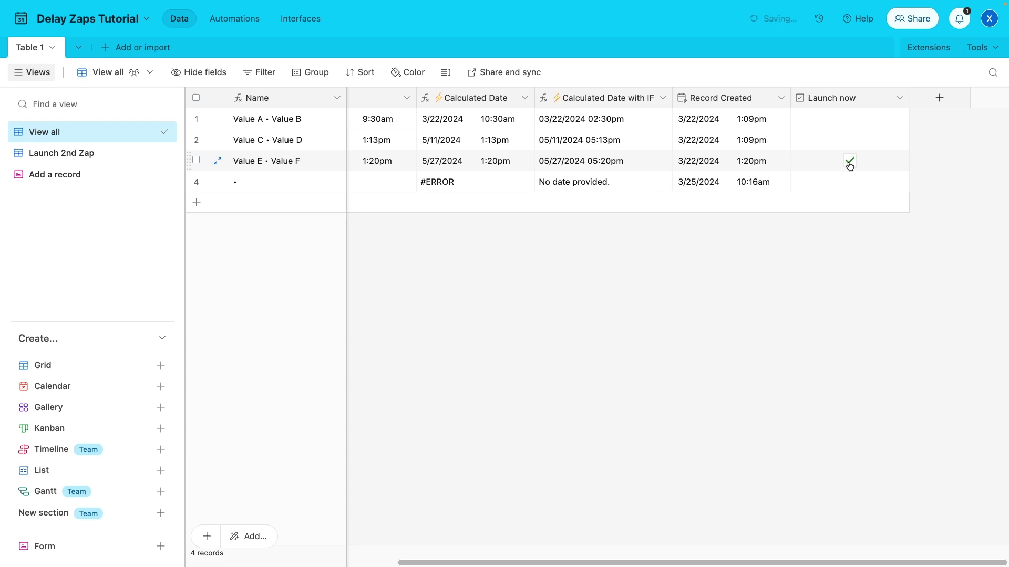
{"action": "left_click", "coordinate": [100, 153]}
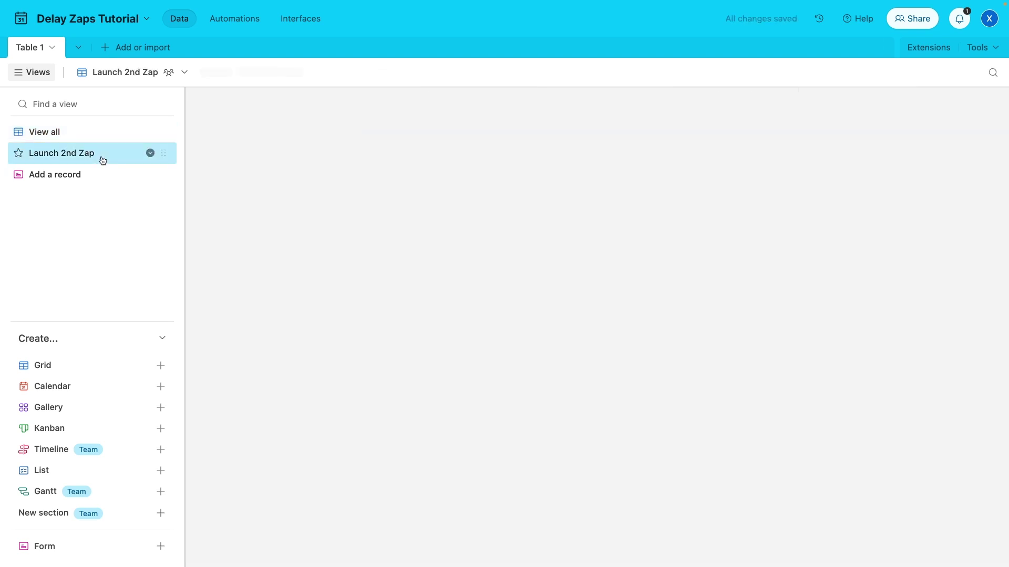
{"action": "left_click", "coordinate": [391, 73]}
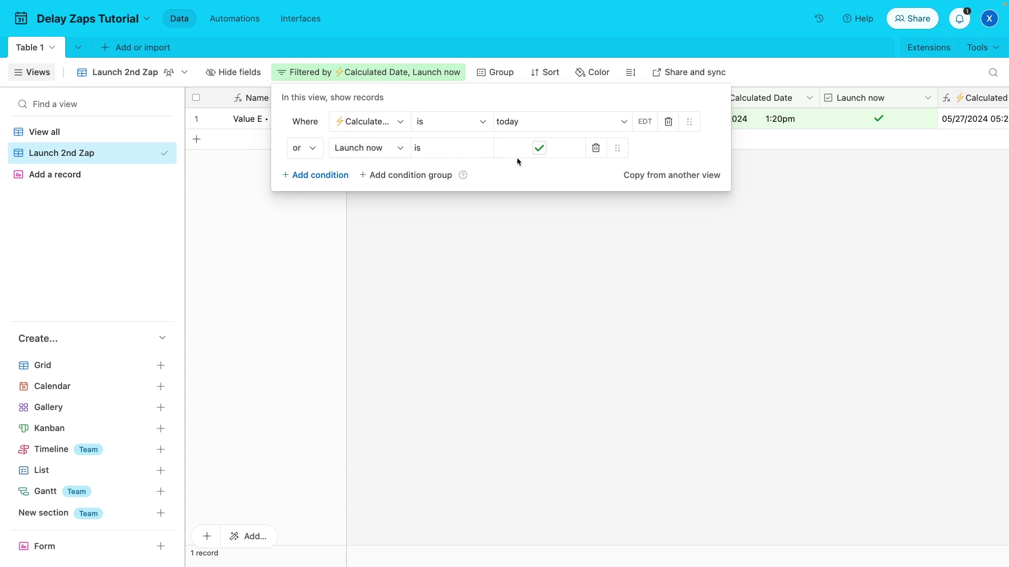
{"action": "left_click", "coordinate": [522, 228]}
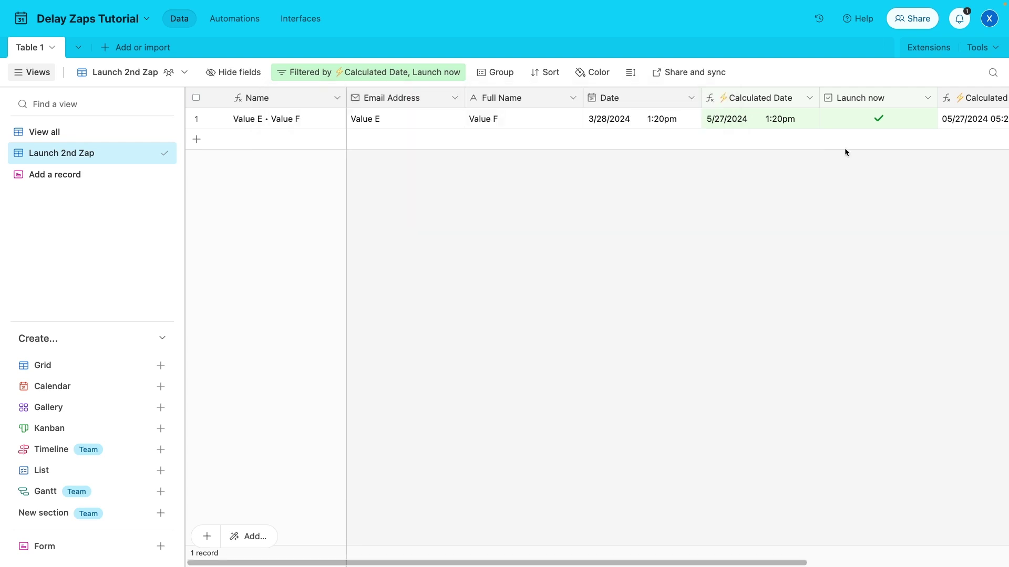
{"action": "left_click", "coordinate": [876, 119]}
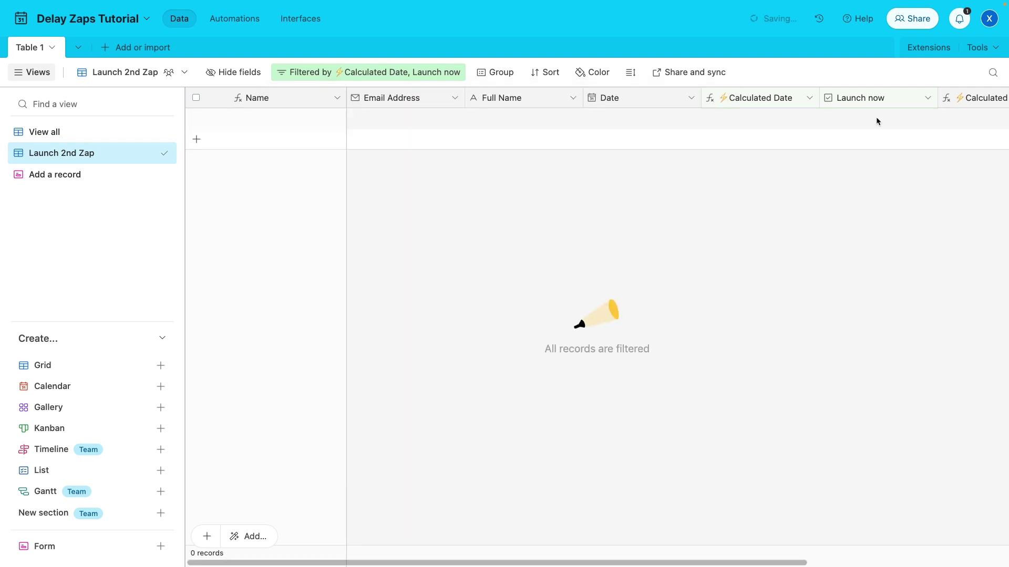
{"action": "left_click", "coordinate": [108, 138]}
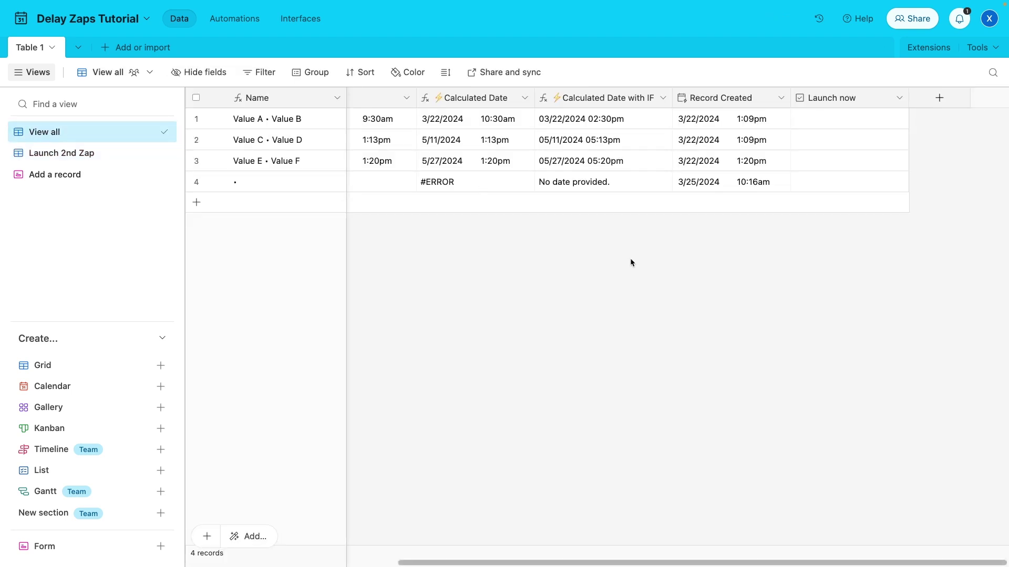
{"action": "scroll", "coordinate": [630, 262], "scroll_direction": "left", "scroll_amount": 5}
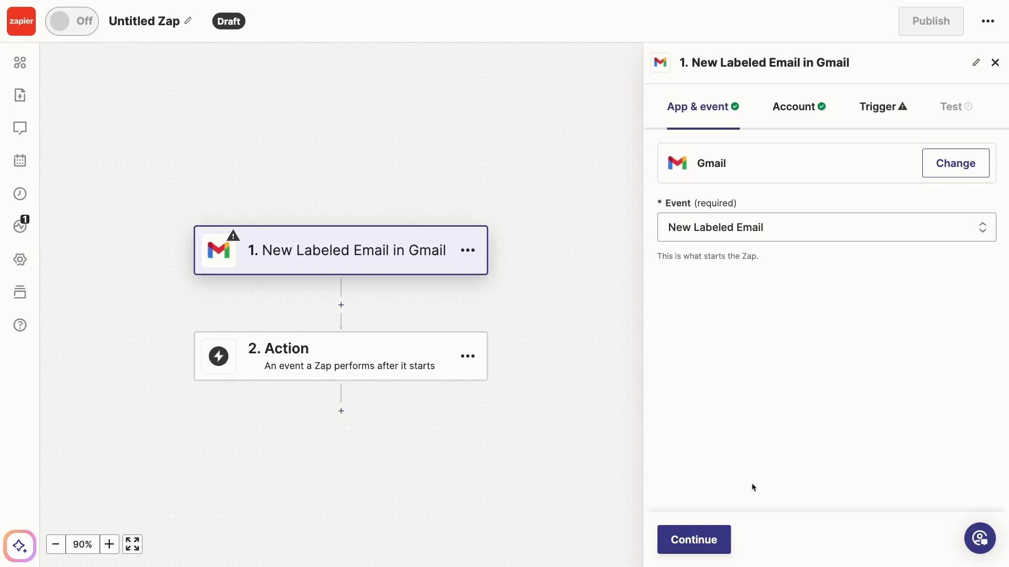
Step: Set the Gmail New Labeled Email trigger to watch the Follow-up label
{"action": "left_click", "coordinate": [711, 537]}
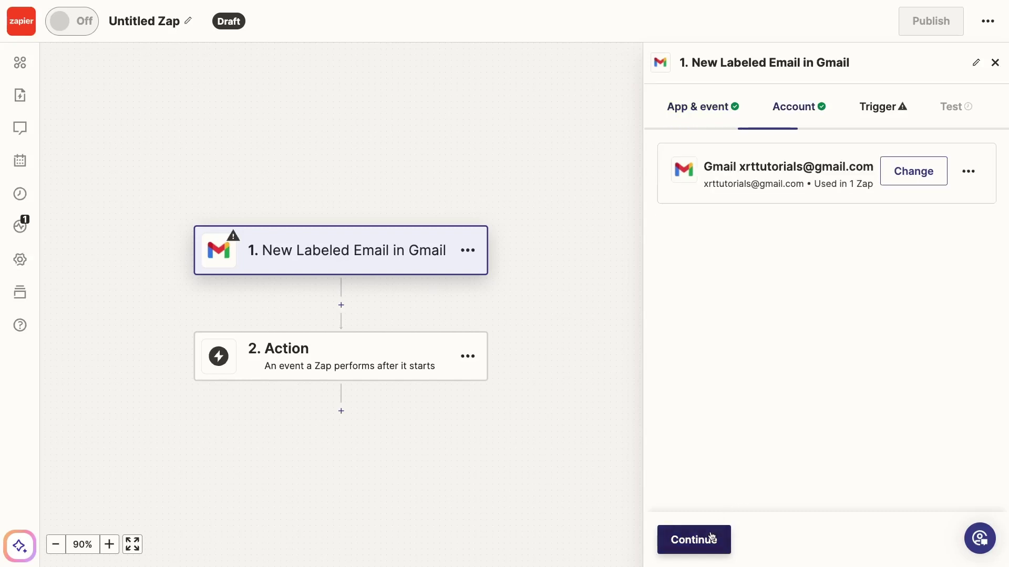
{"action": "left_click", "coordinate": [712, 537]}
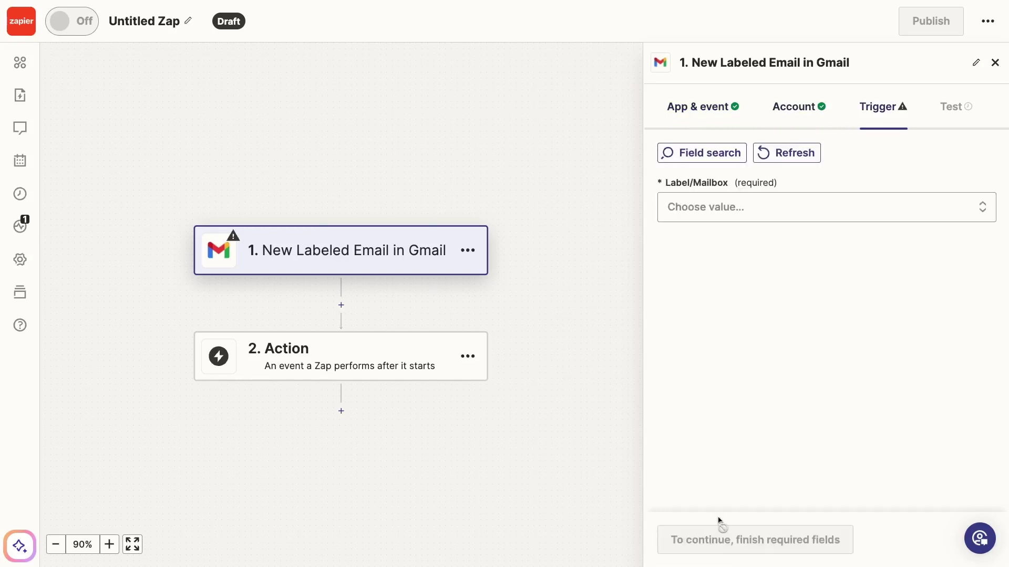
{"action": "left_click", "coordinate": [798, 217]}
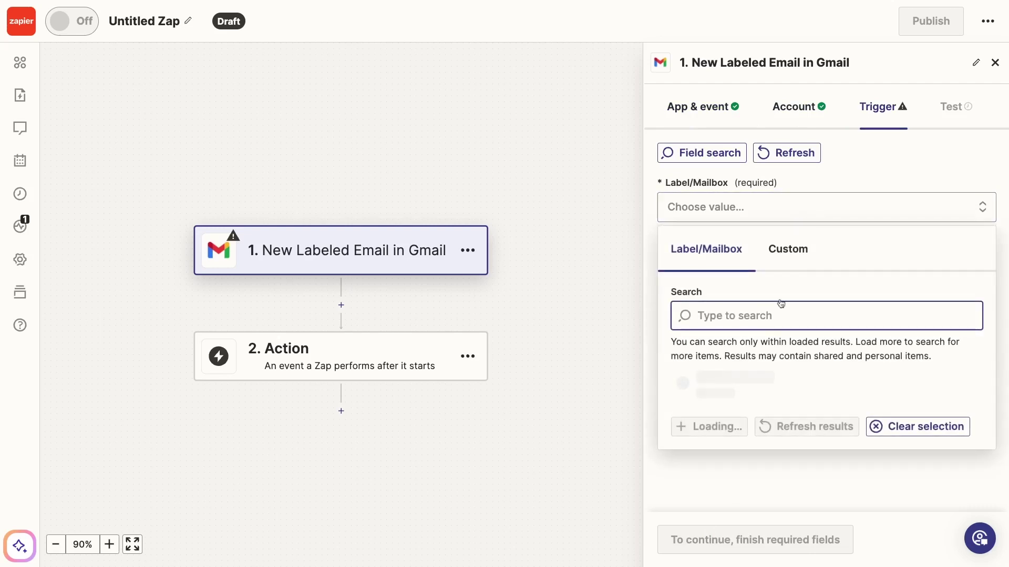
{"action": "scroll", "coordinate": [789, 409], "scroll_direction": "down", "scroll_amount": 10}
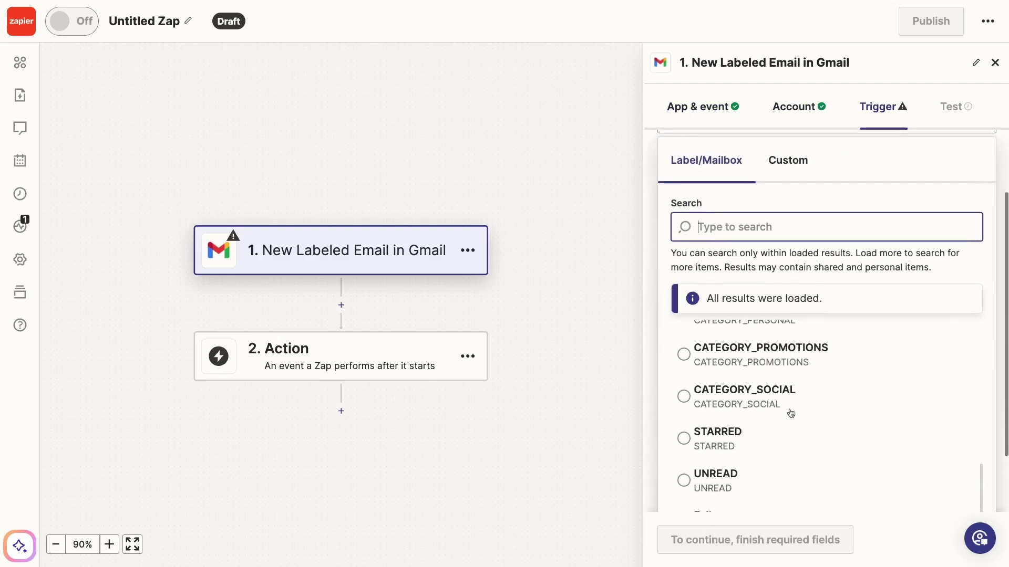
{"action": "left_click", "coordinate": [747, 476]}
{"action": "left_click", "coordinate": [728, 539]}
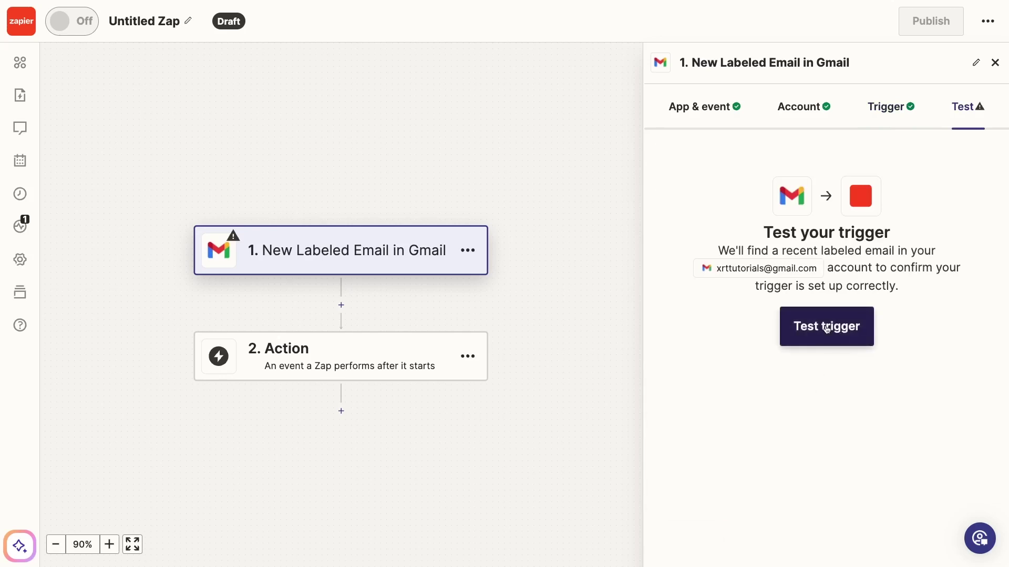
Step: Test the trigger and continue with the Labeled Email A sample record
{"action": "left_click", "coordinate": [826, 327]}
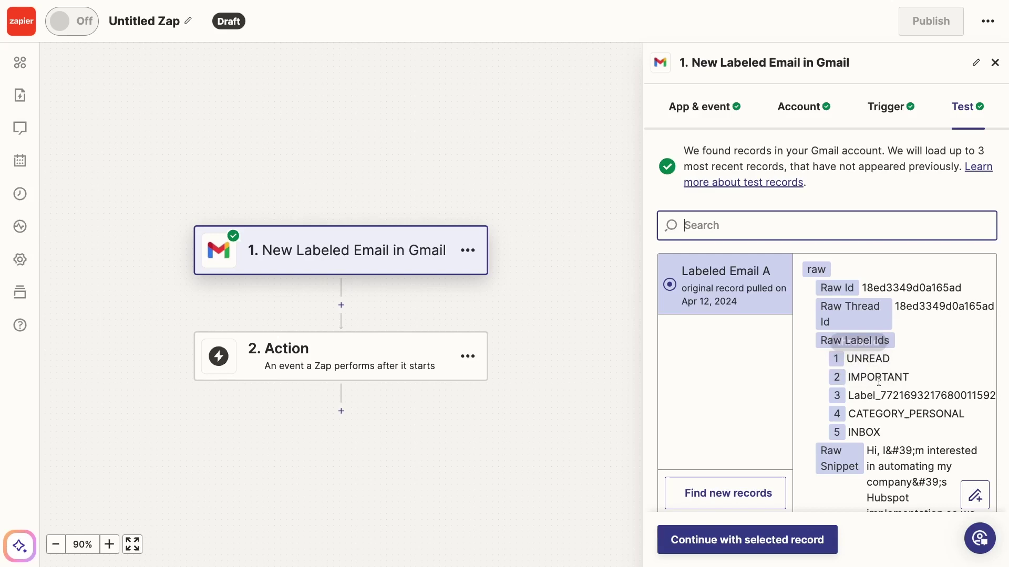
{"action": "scroll", "coordinate": [883, 388], "scroll_direction": "down", "scroll_amount": 1}
{"action": "left_click", "coordinate": [759, 544]}
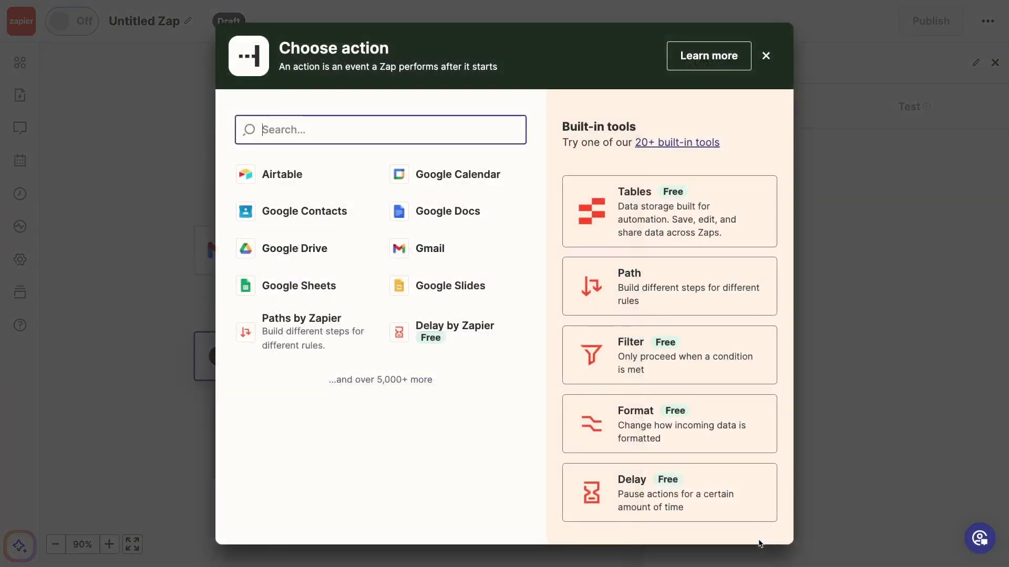
Step: Make step 2 an Airtable Create Record action using the connected account
{"action": "left_click", "coordinate": [305, 169]}
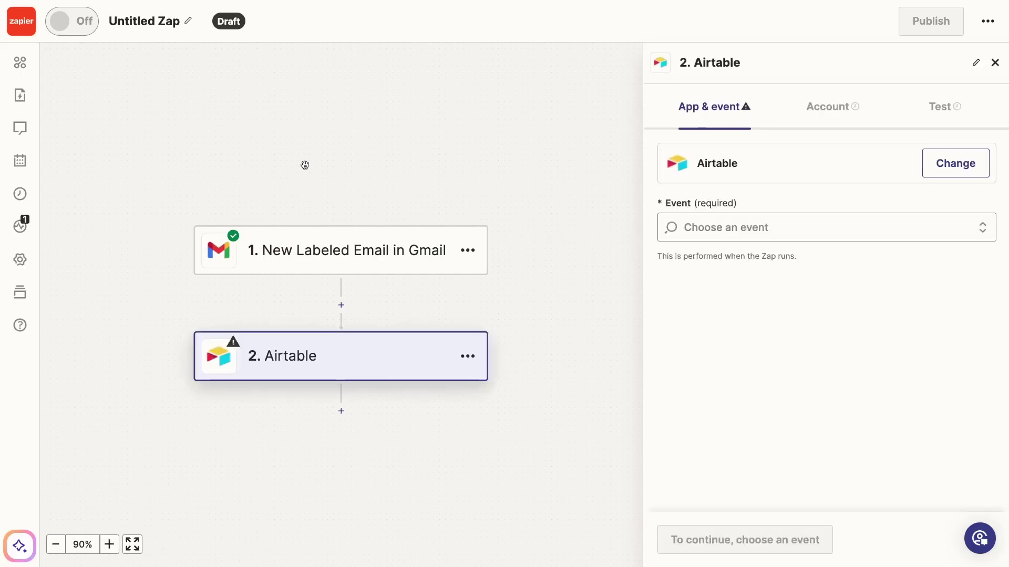
{"action": "left_click", "coordinate": [703, 227]}
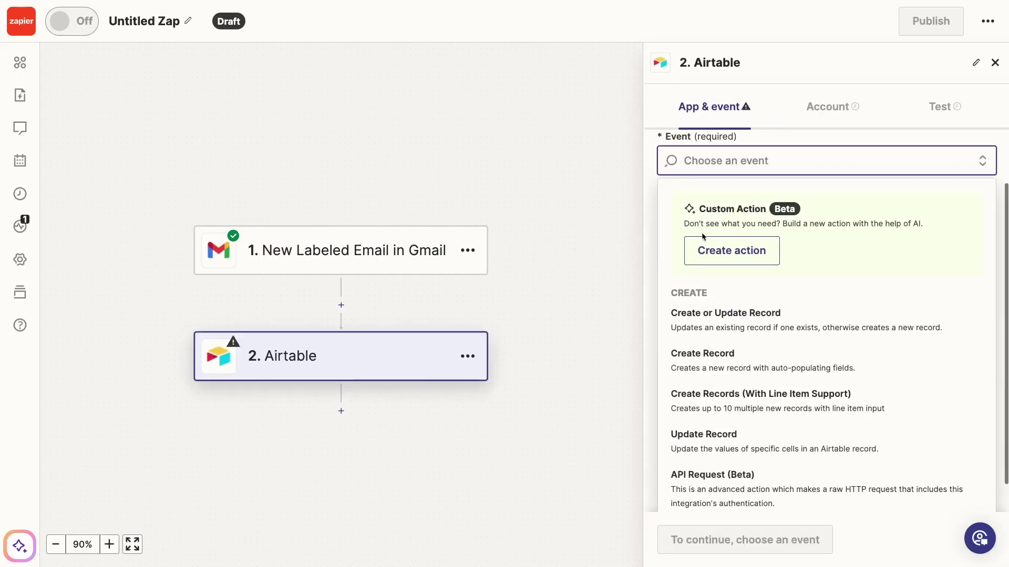
{"action": "left_click", "coordinate": [712, 367]}
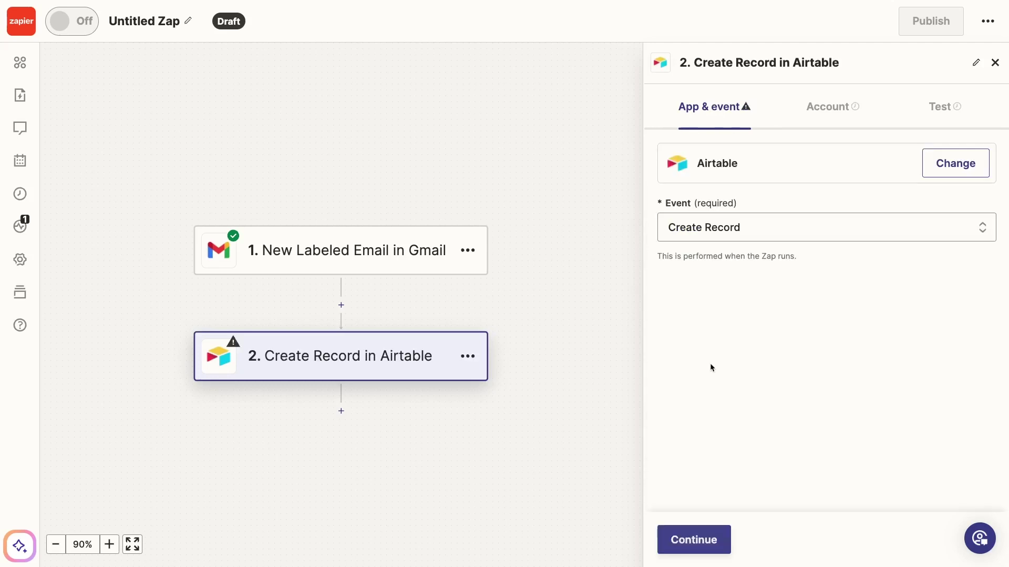
{"action": "left_click", "coordinate": [711, 539]}
{"action": "left_click", "coordinate": [711, 540]}
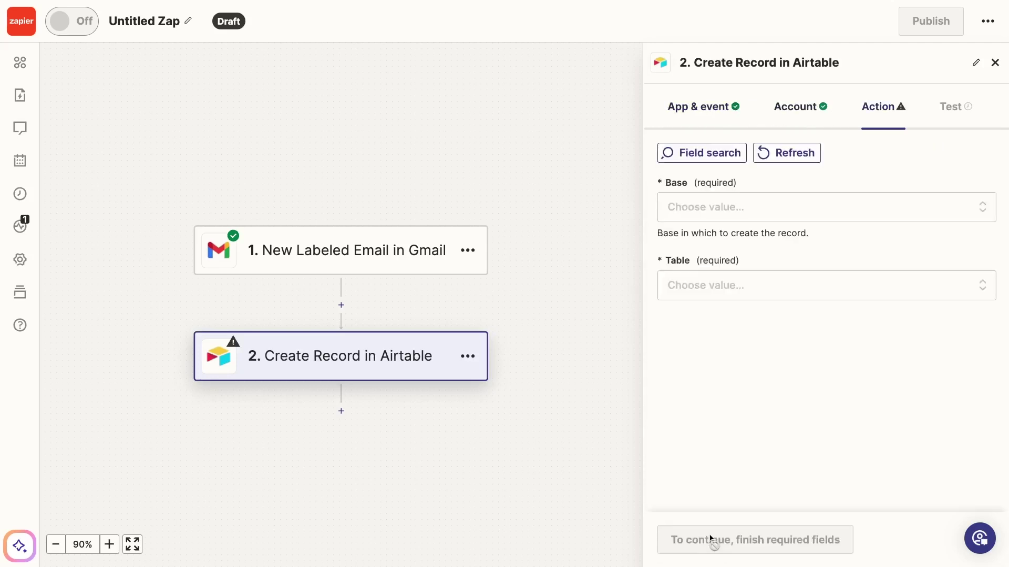
Step: Point the action at base Delay Zaps Tutorial and table Table 1
{"action": "left_click", "coordinate": [745, 207]}
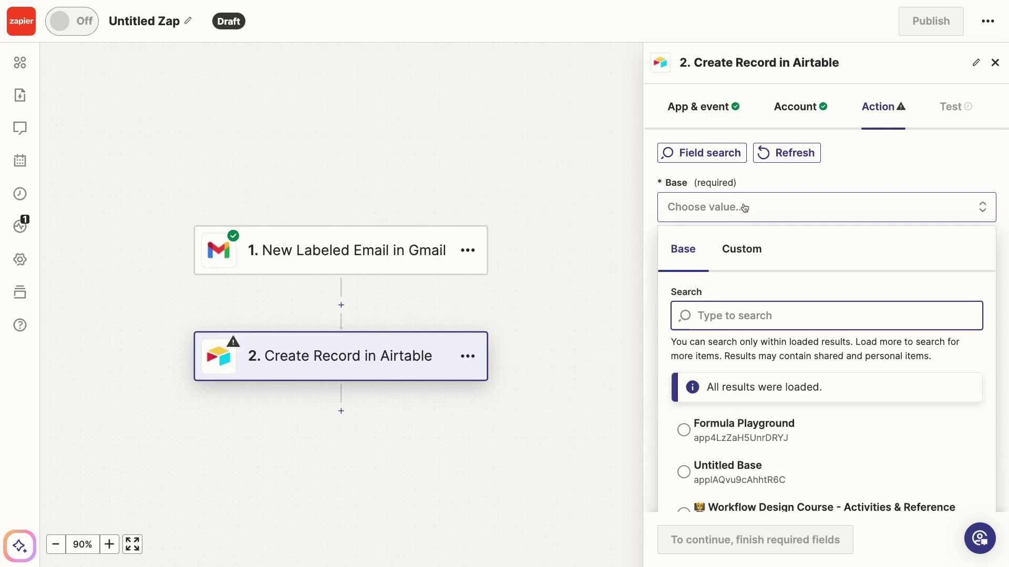
{"action": "scroll", "coordinate": [787, 456], "scroll_direction": "down", "scroll_amount": 2}
{"action": "scroll", "coordinate": [788, 461], "scroll_direction": "down", "scroll_amount": 3}
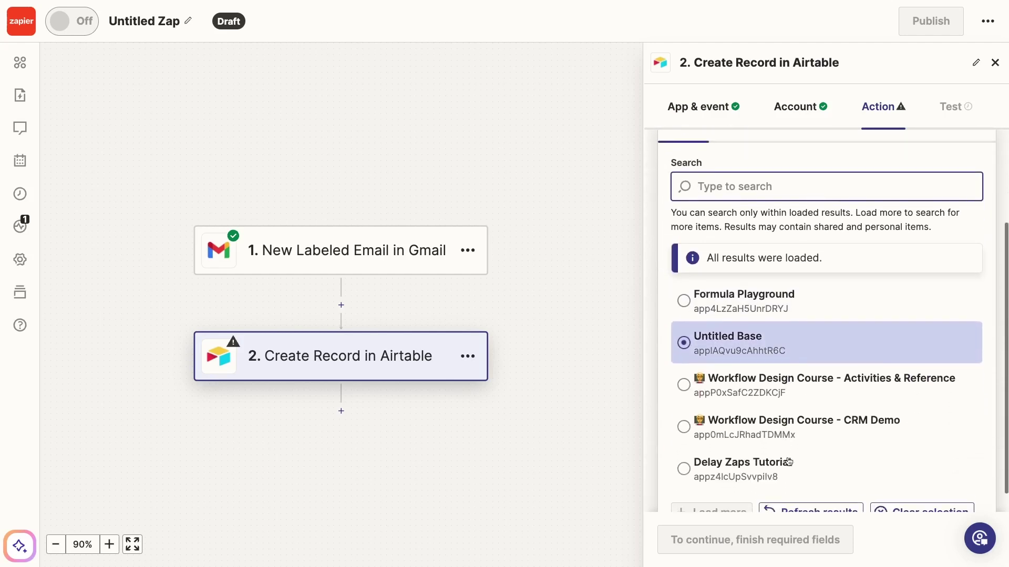
{"action": "left_click", "coordinate": [771, 444]}
{"action": "left_click", "coordinate": [750, 297]}
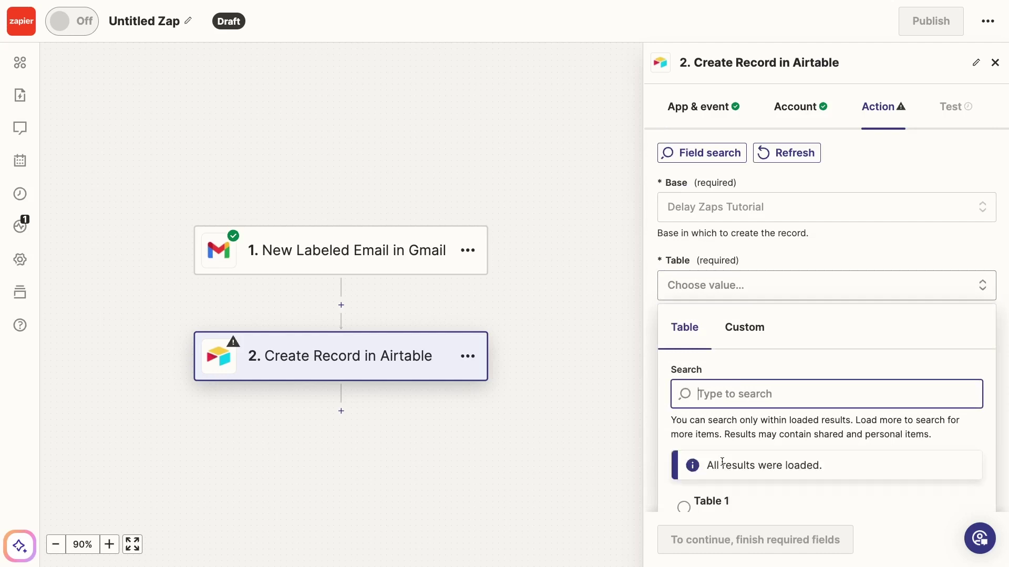
{"action": "left_click", "coordinate": [709, 501]}
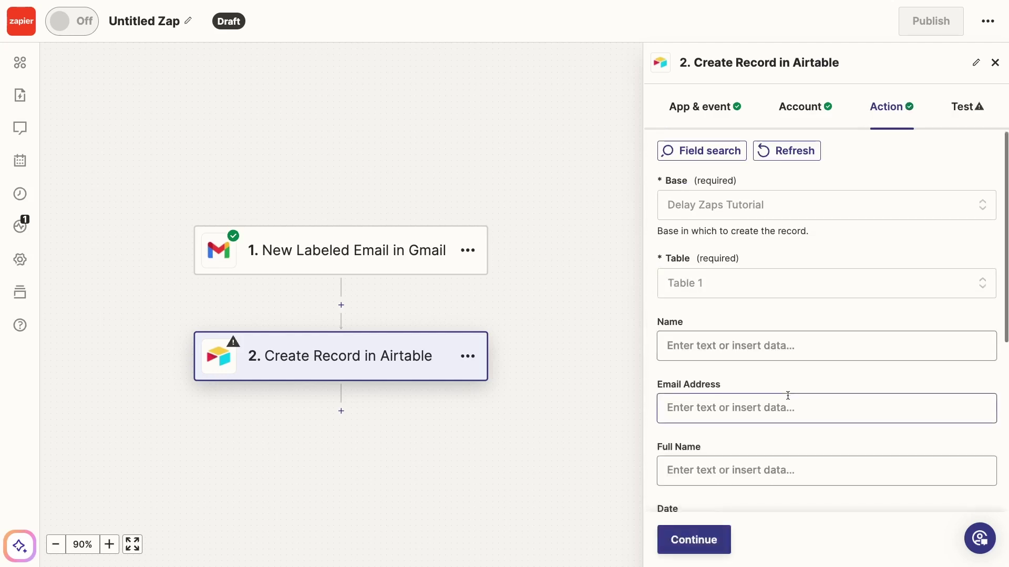
Step: Map Gmail's From Name, From Email and Date into Full Name, Email Address and Date
{"action": "scroll", "coordinate": [787, 395], "scroll_direction": "down", "scroll_amount": 3}
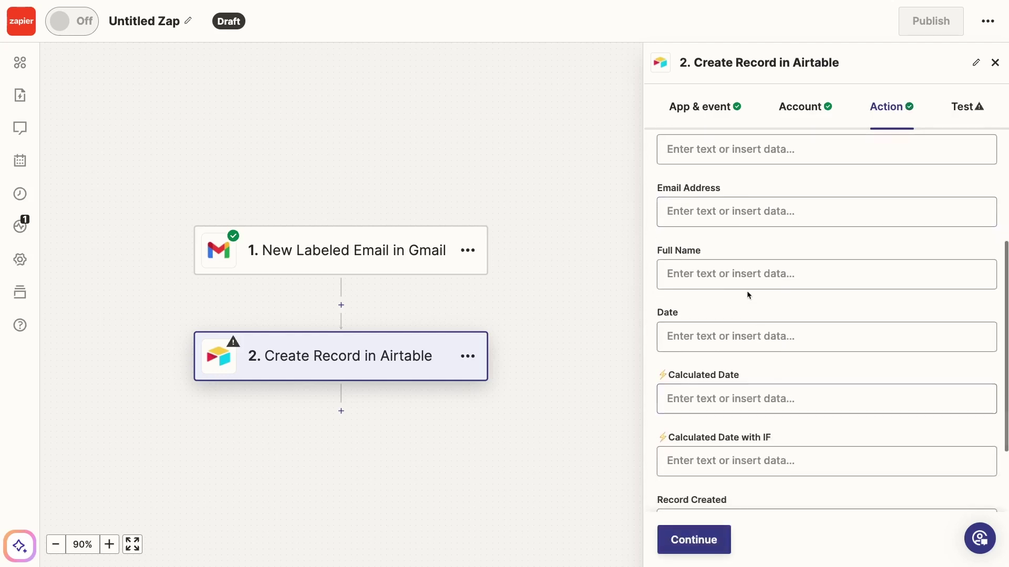
{"action": "left_click", "coordinate": [736, 267]}
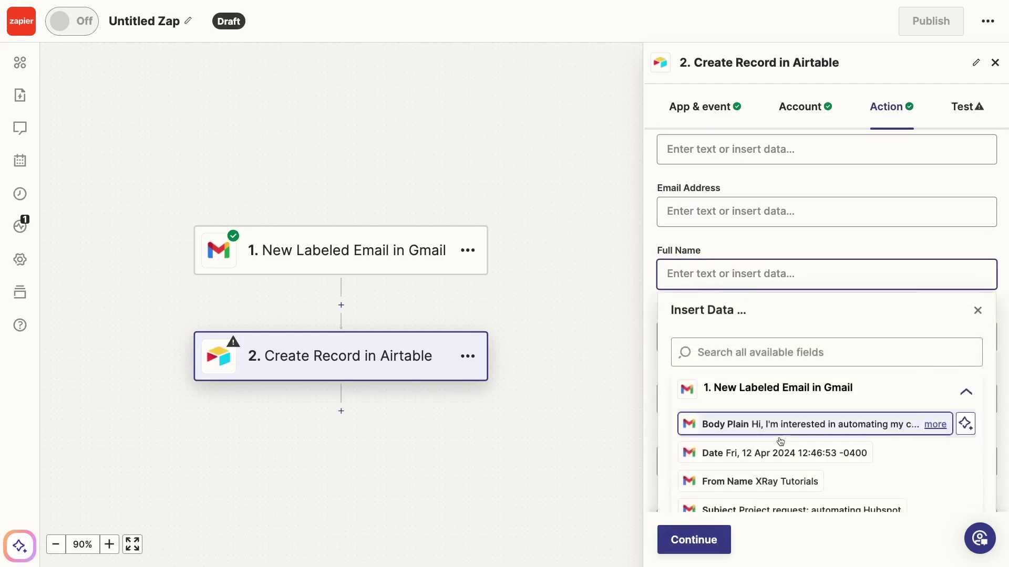
{"action": "scroll", "coordinate": [777, 447], "scroll_direction": "down", "scroll_amount": 1}
{"action": "left_click", "coordinate": [777, 456]}
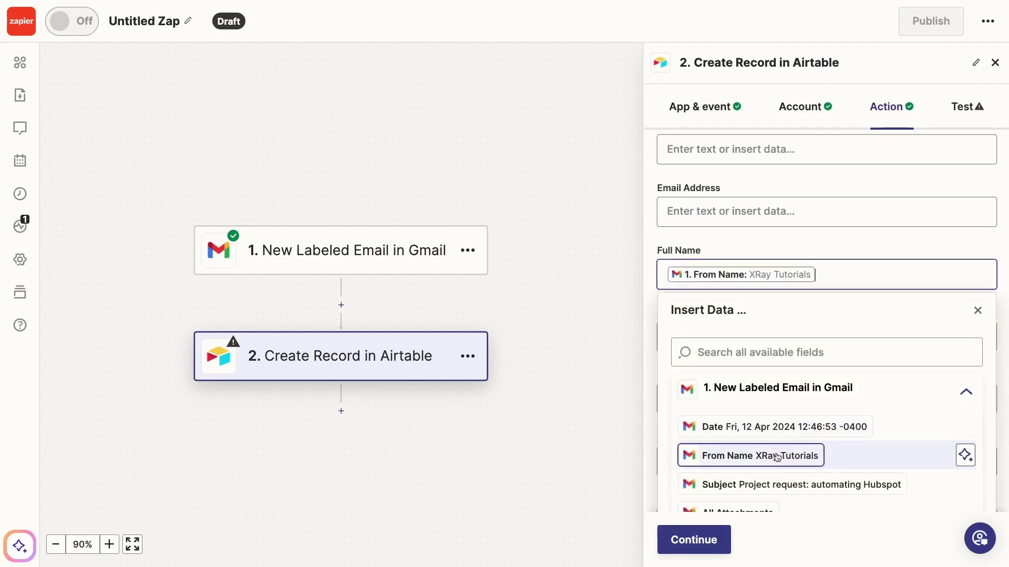
{"action": "left_click", "coordinate": [761, 223]}
{"action": "scroll", "coordinate": [775, 410], "scroll_direction": "down", "scroll_amount": 2}
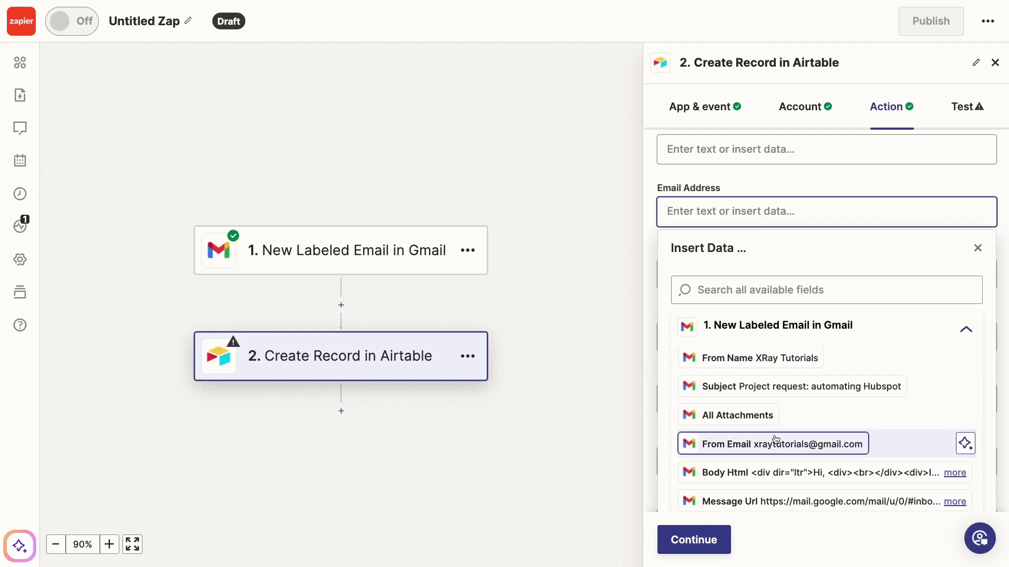
{"action": "left_click", "coordinate": [772, 443]}
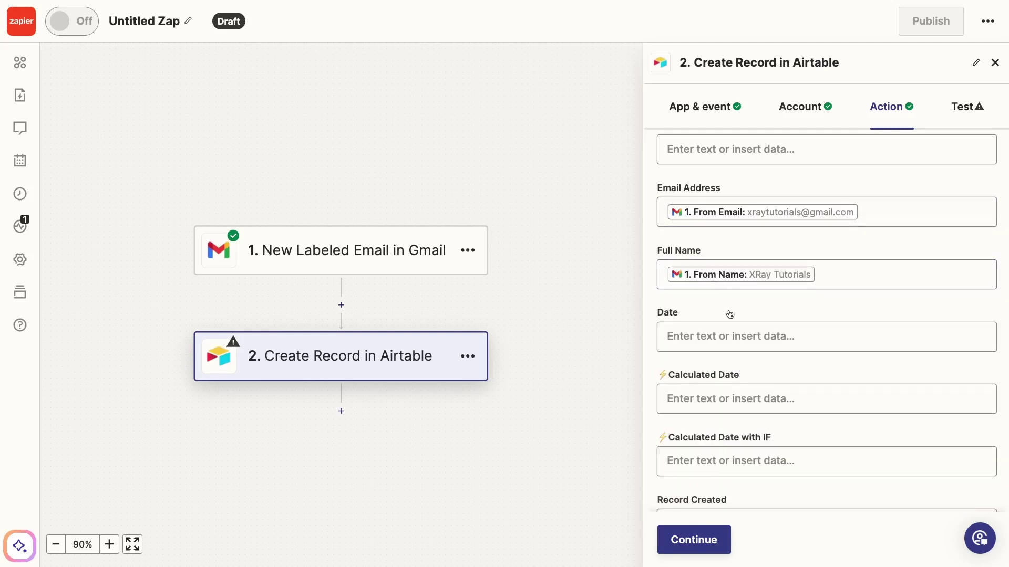
{"action": "left_click", "coordinate": [737, 333]}
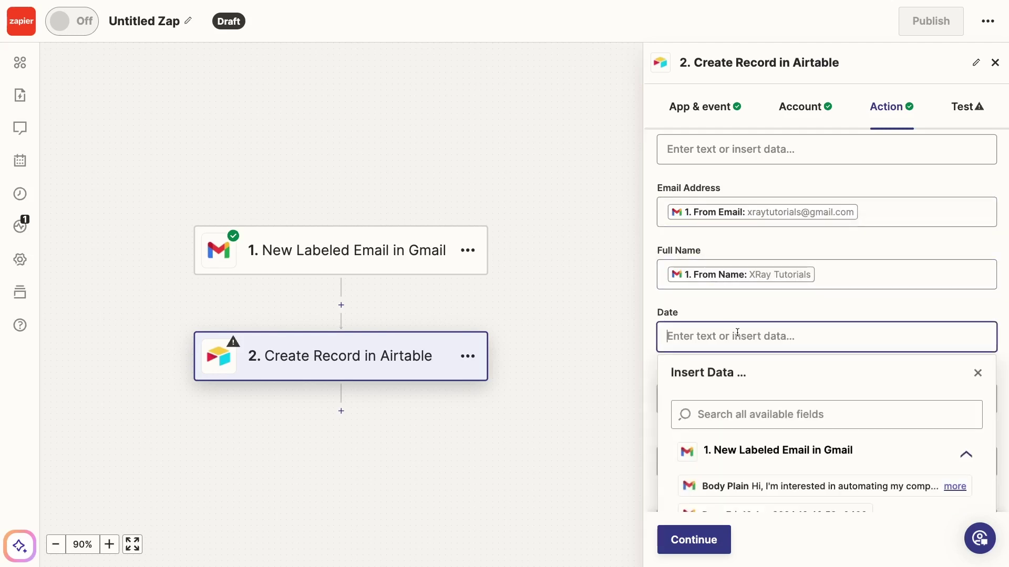
{"action": "scroll", "coordinate": [743, 389], "scroll_direction": "down", "scroll_amount": 3}
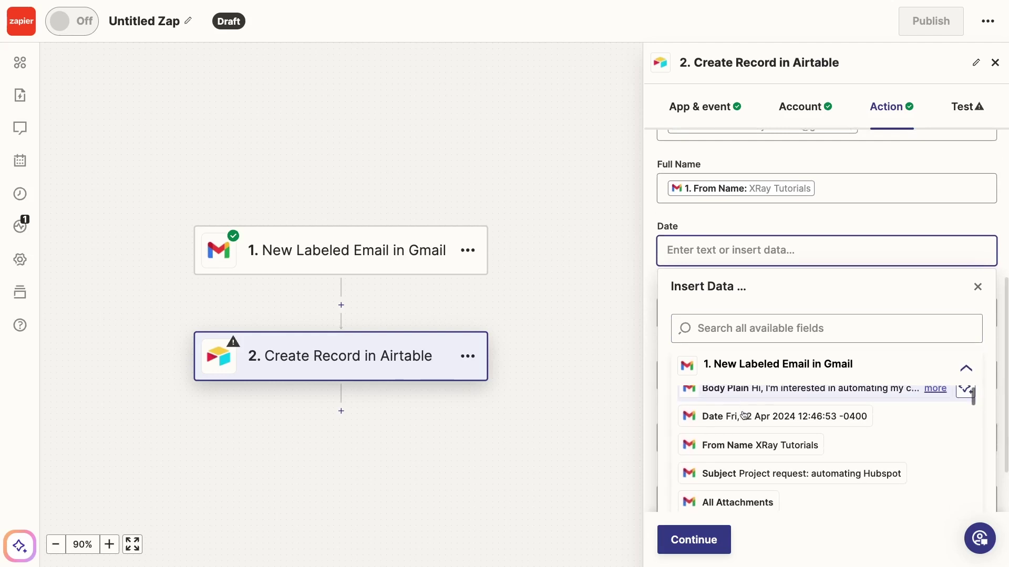
{"action": "left_click", "coordinate": [743, 416]}
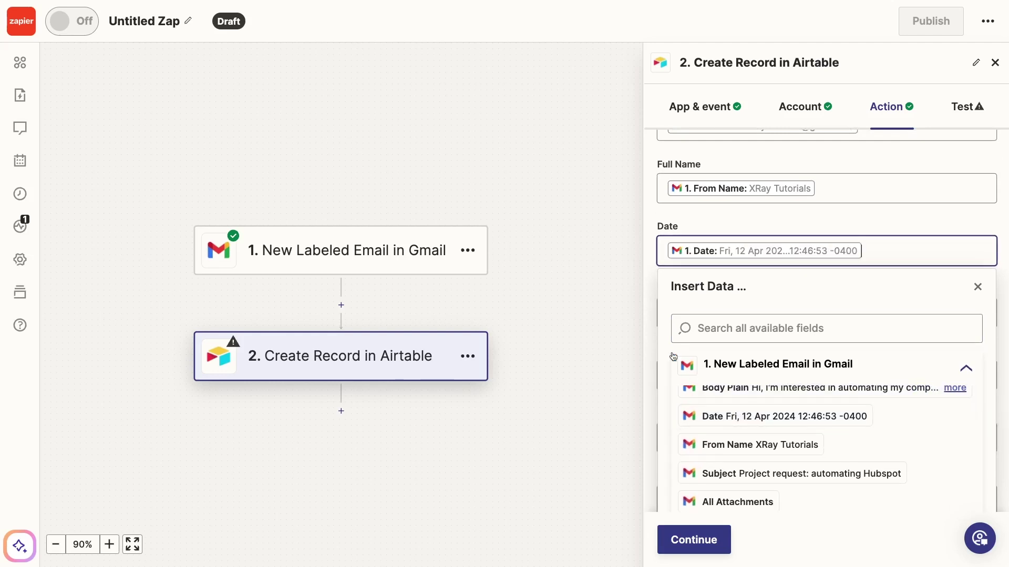
{"action": "left_click", "coordinate": [649, 292]}
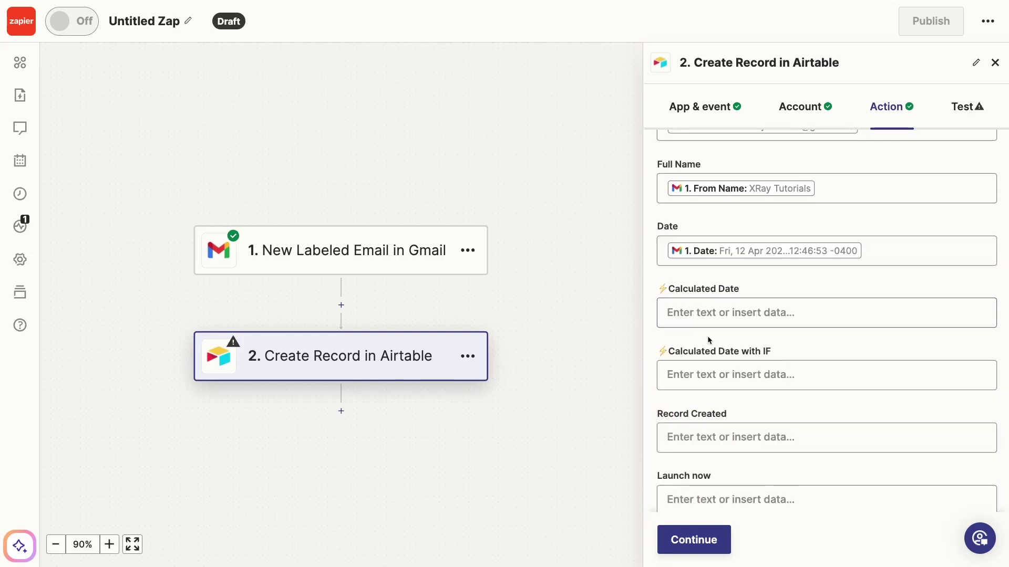
{"action": "scroll", "coordinate": [708, 336], "scroll_direction": "down", "scroll_amount": 1}
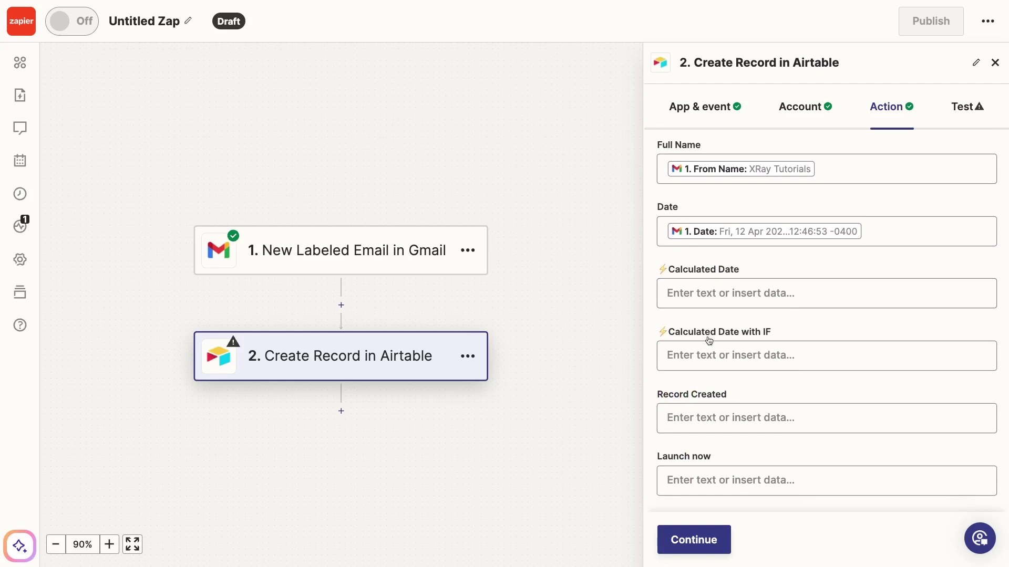
Step: Test the Create Record step by sending a sample record to Airtable, then review the returned data
{"action": "left_click", "coordinate": [727, 532]}
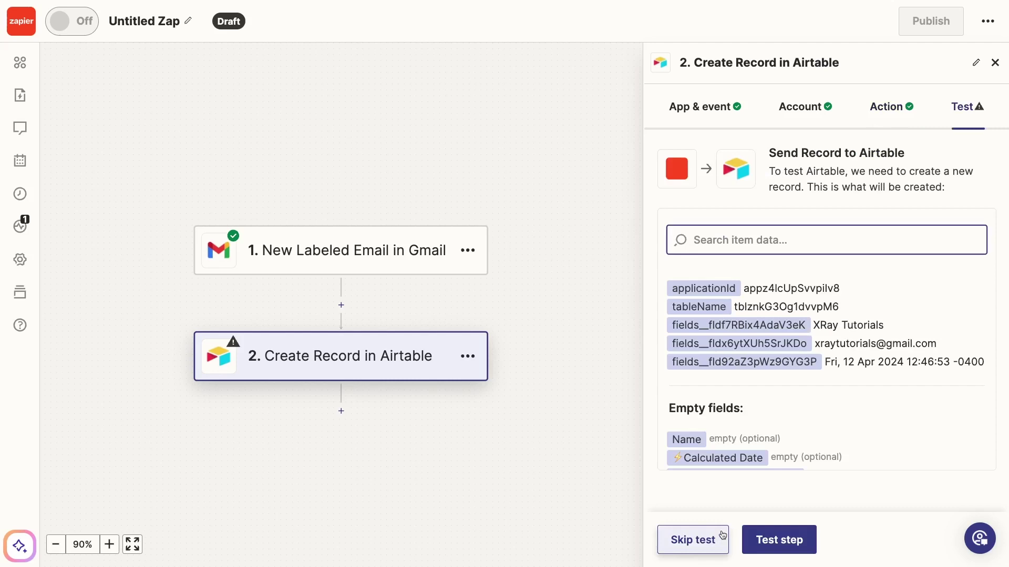
{"action": "left_click", "coordinate": [790, 544]}
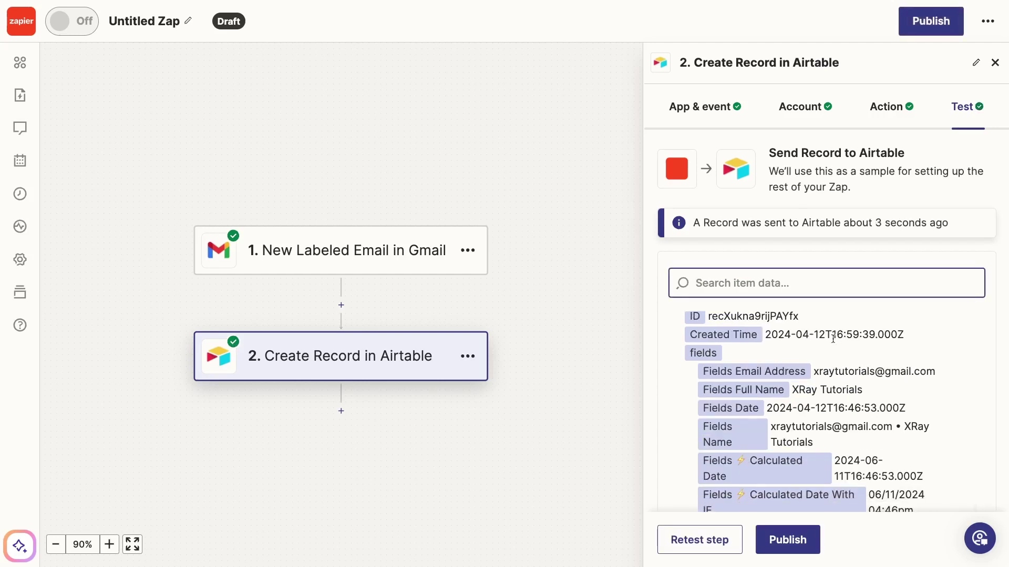
{"action": "scroll", "coordinate": [833, 340], "scroll_direction": "down", "scroll_amount": 2}
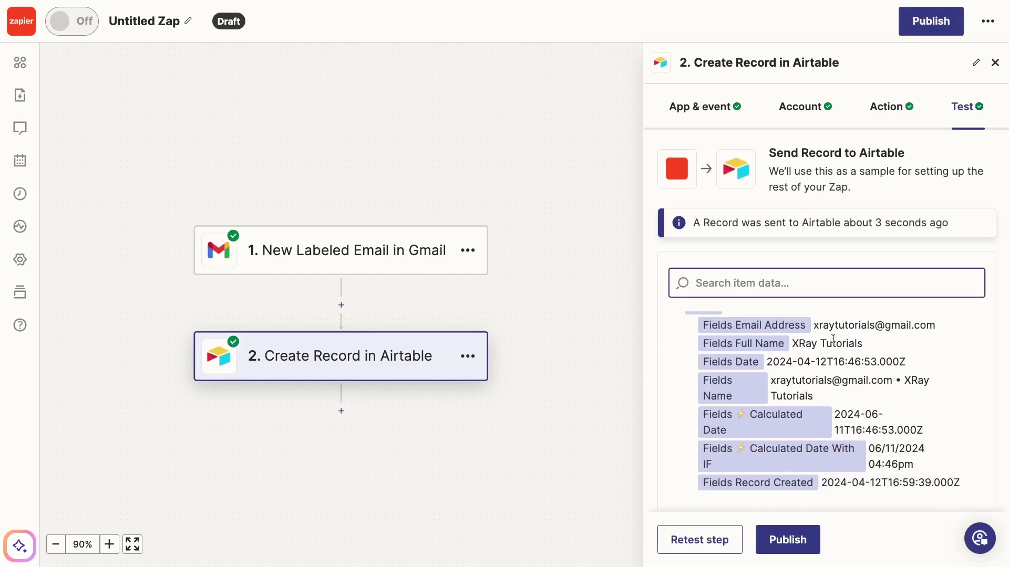
{"action": "scroll", "coordinate": [833, 340], "scroll_direction": "down", "scroll_amount": 1}
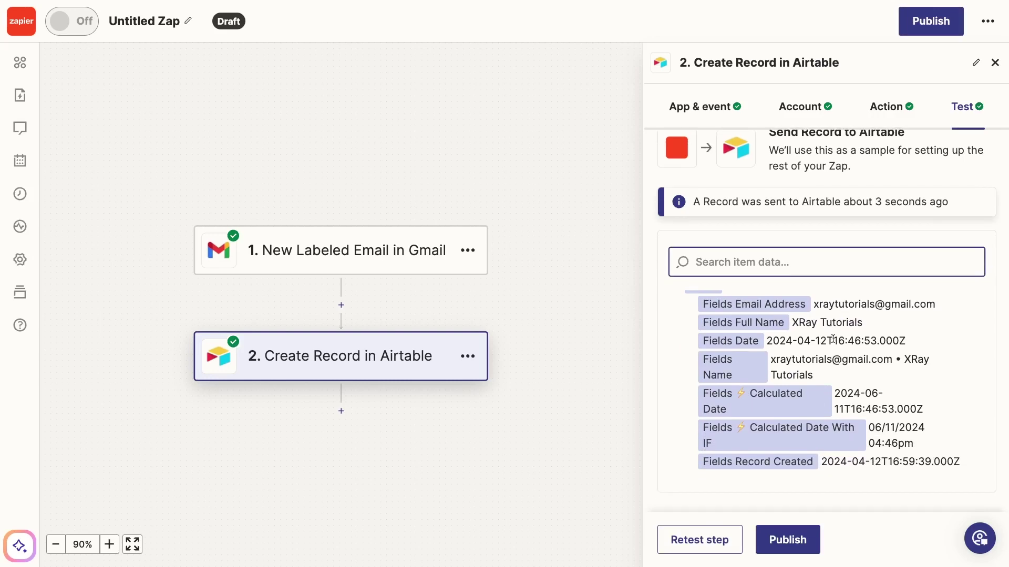
{"action": "key", "text": "ctrl+Right"}
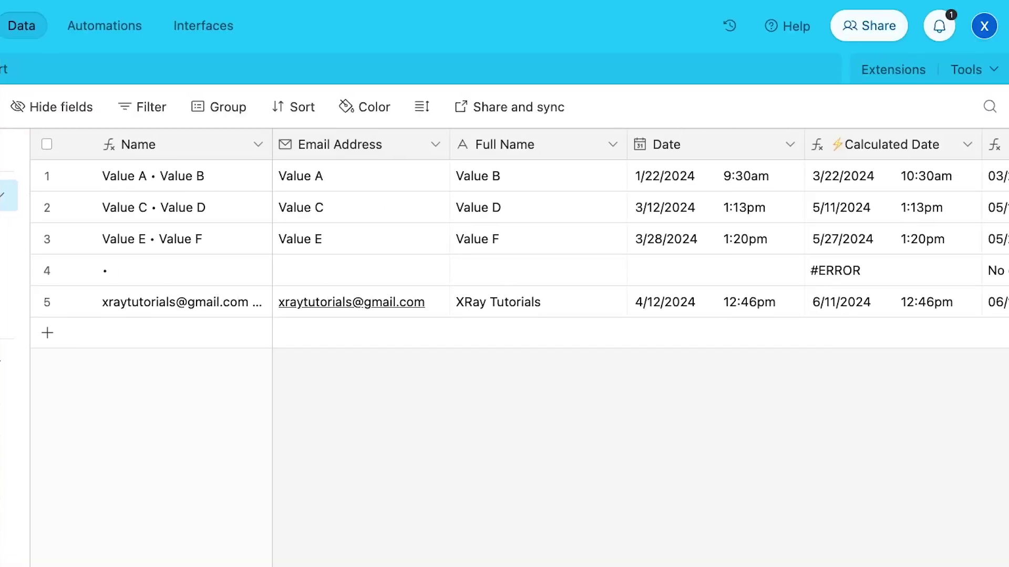
Step: Scroll across Airtable row 5 to check the test record's email, name and date columns
{"action": "scroll", "coordinate": [847, 363], "scroll_direction": "right", "scroll_amount": 1}
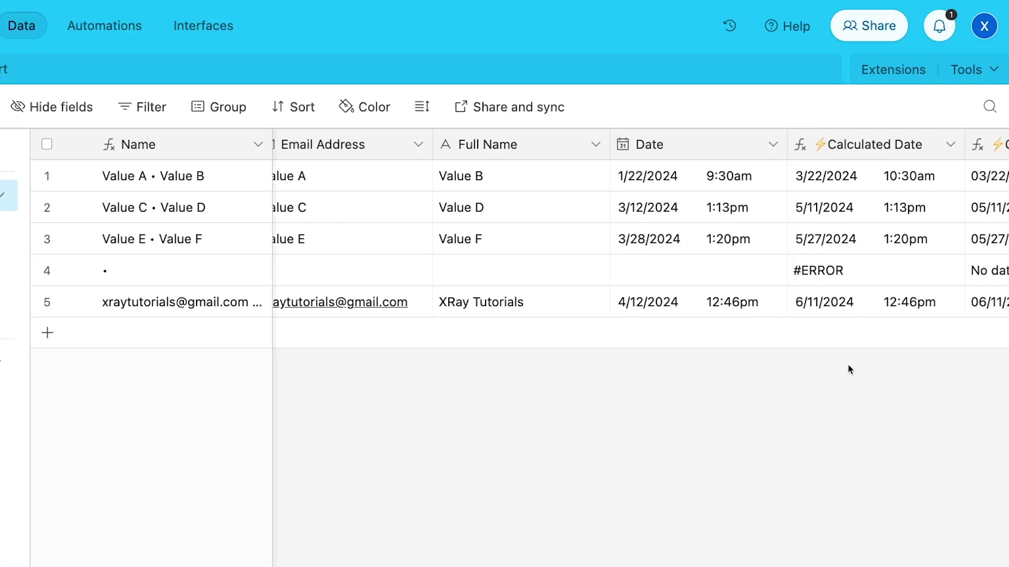
{"action": "scroll", "coordinate": [849, 369], "scroll_direction": "right", "scroll_amount": 5}
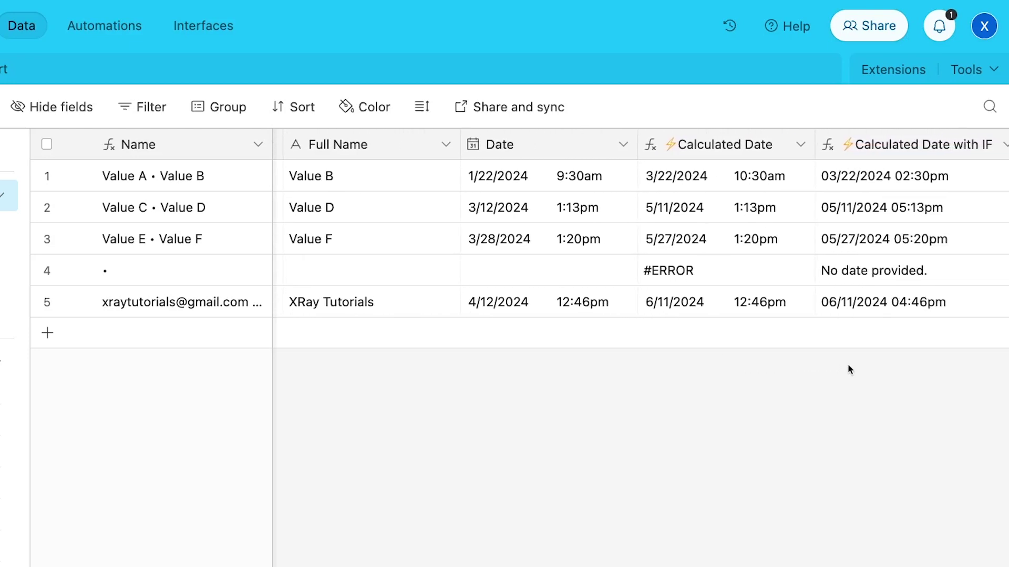
{"action": "scroll", "coordinate": [850, 369], "scroll_direction": "right", "scroll_amount": 3}
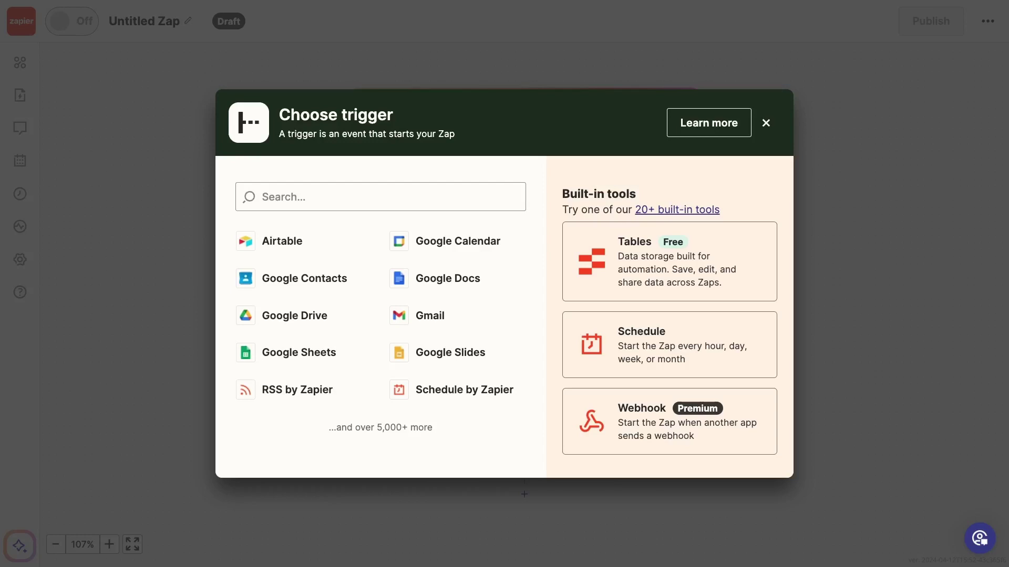
Step: Make Airtable New Record the trigger, keeping the connected account and limiting it to the Launch 2nd Zap view
{"action": "left_click", "coordinate": [290, 241]}
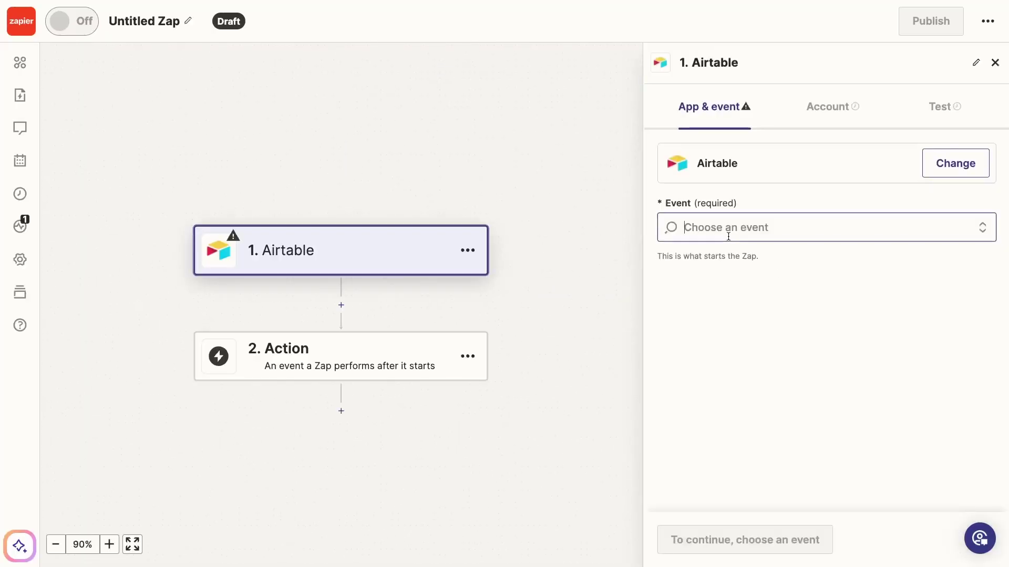
{"action": "left_click", "coordinate": [738, 315]}
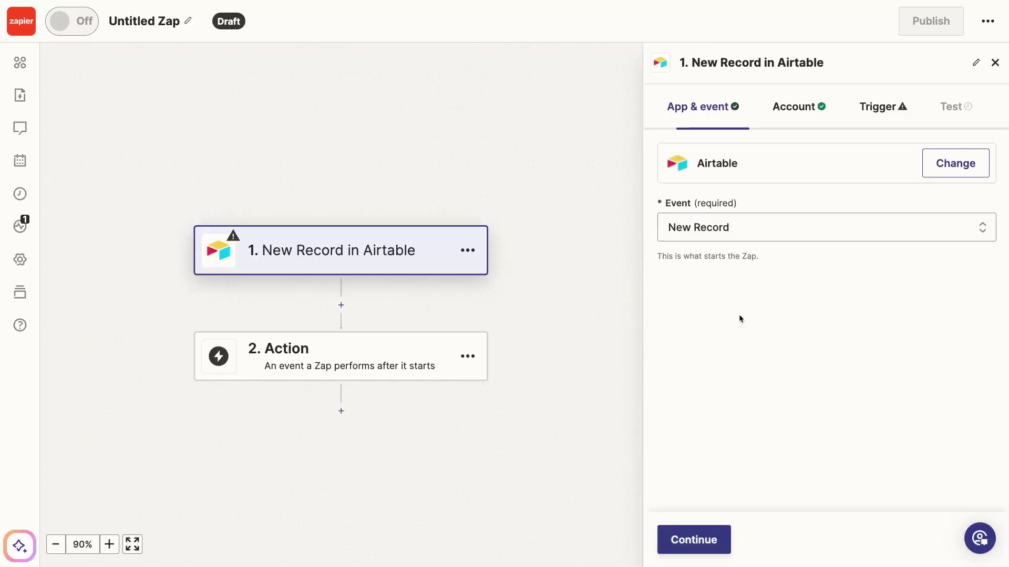
{"action": "left_click", "coordinate": [701, 540]}
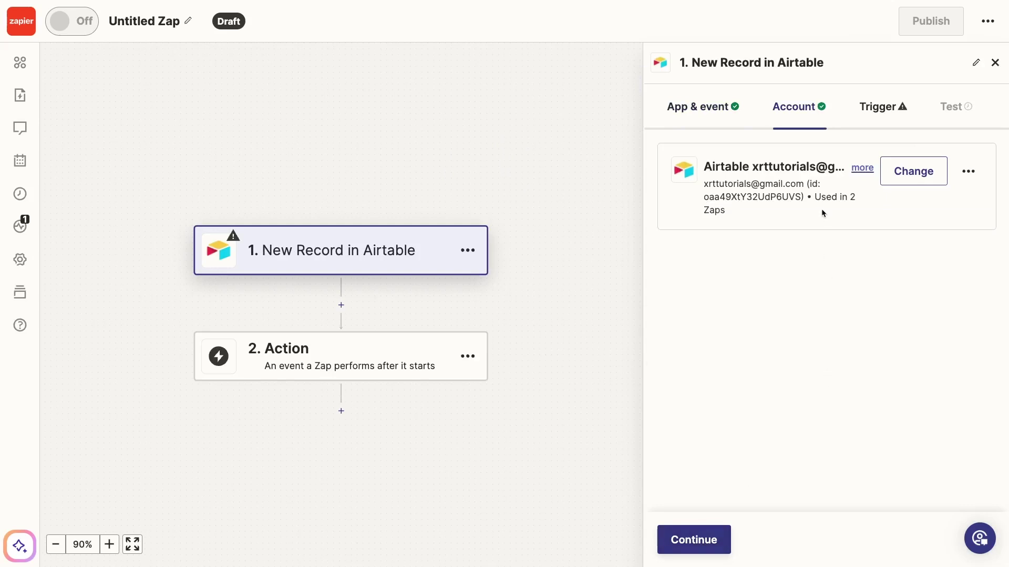
{"action": "left_click", "coordinate": [696, 538]}
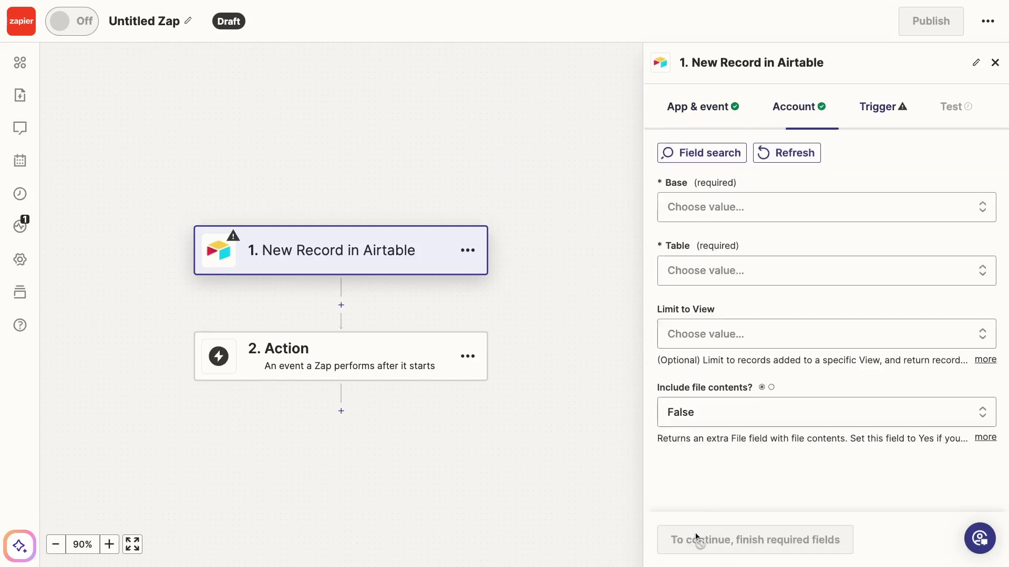
{"action": "left_click", "coordinate": [738, 334]}
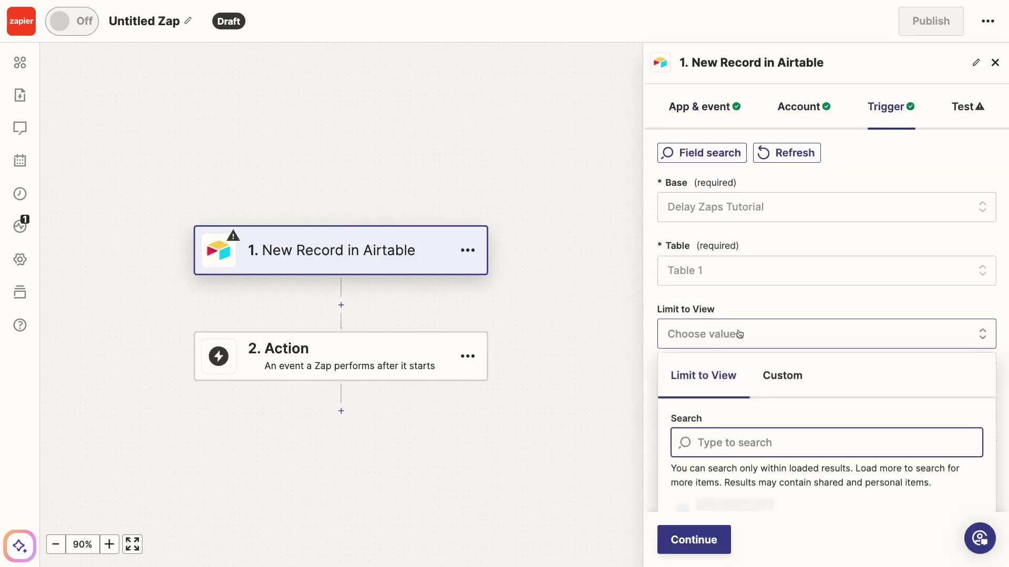
{"action": "scroll", "coordinate": [767, 423], "scroll_direction": "down", "scroll_amount": 3}
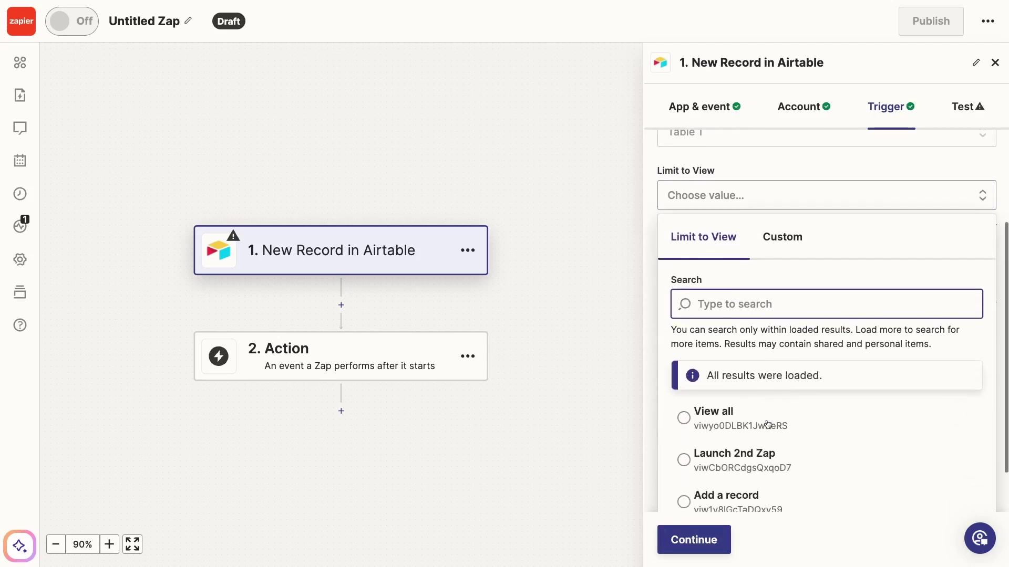
{"action": "left_click", "coordinate": [757, 453]}
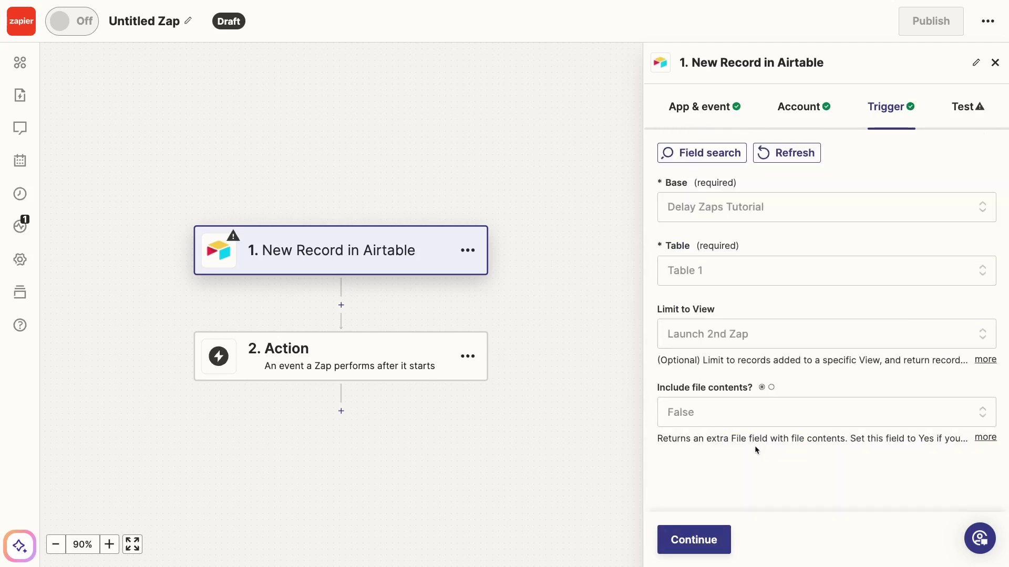
{"action": "left_click", "coordinate": [713, 536]}
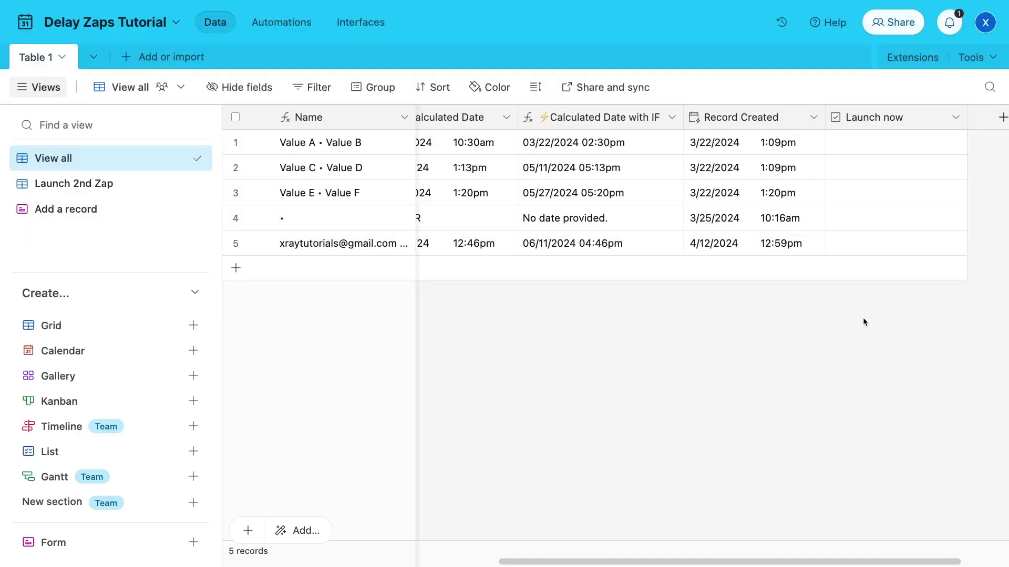
Step: Tick Launch now on row 5, then submit the form with an email, full name and Feb 12, 2024
{"action": "left_click", "coordinate": [895, 244]}
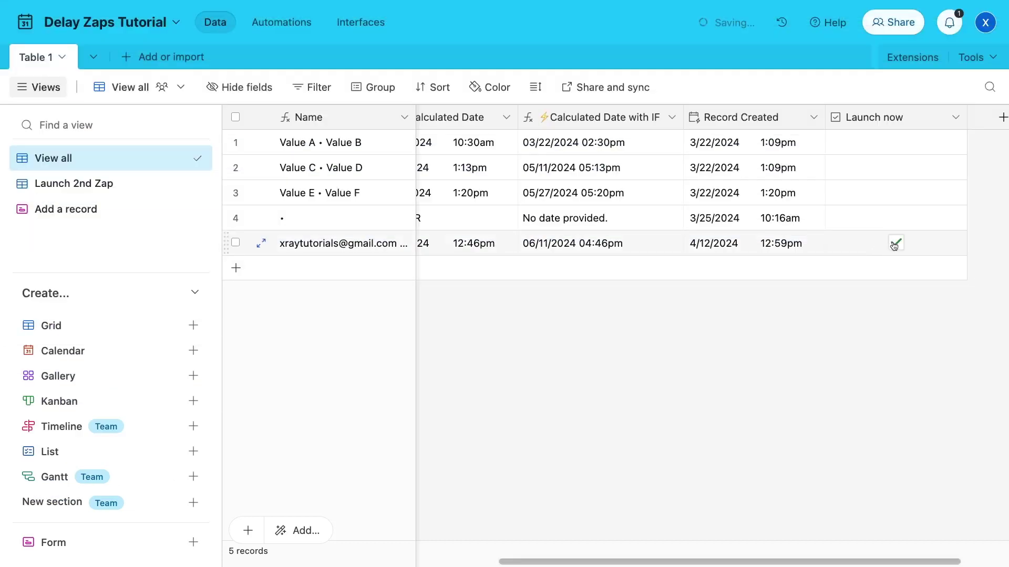
{"action": "left_click", "coordinate": [134, 178]}
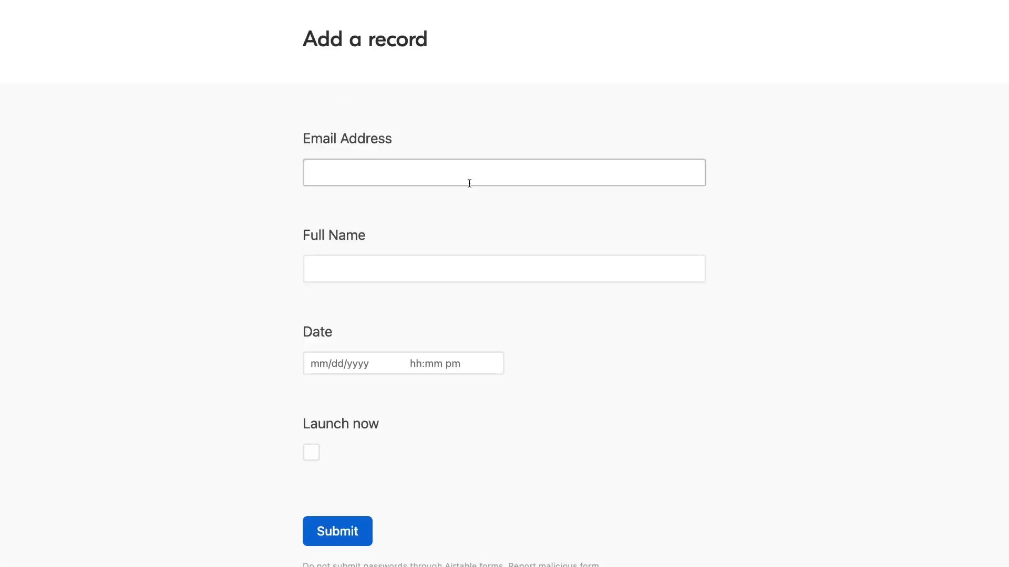
{"action": "type", "text": "xraytutorials"}
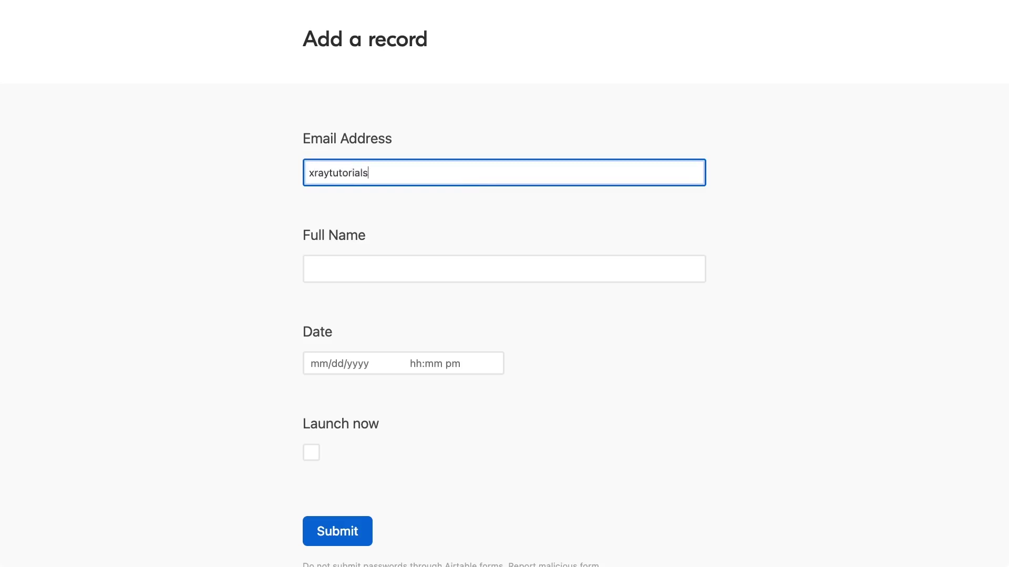
{"action": "key", "text": "Tab"}
{"action": "type", "text": "Tom Tester"}
{"action": "key", "text": "Tab"}
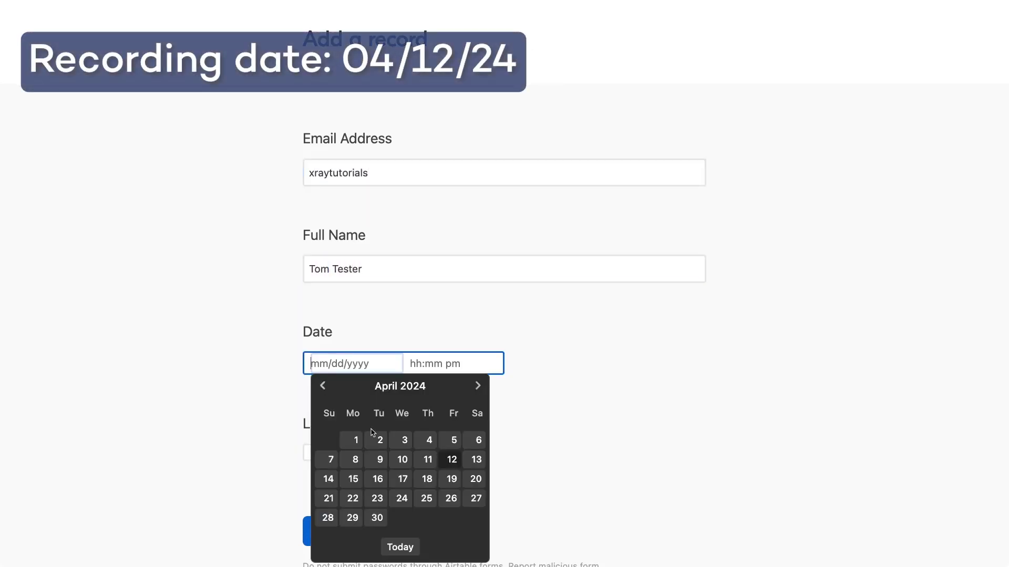
{"action": "left_click", "coordinate": [323, 386]}
{"action": "left_click", "coordinate": [322, 386]}
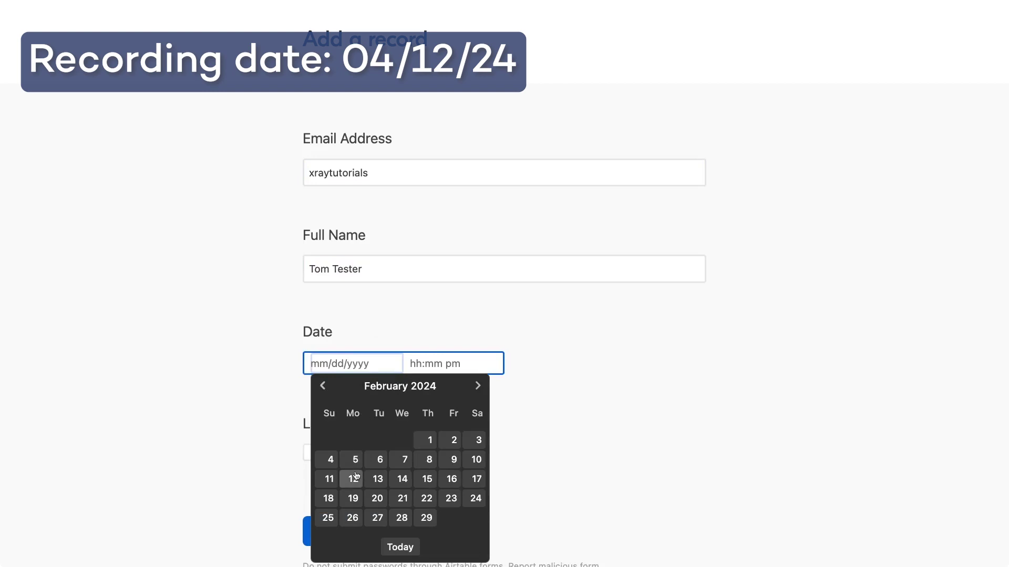
{"action": "left_click", "coordinate": [353, 479]}
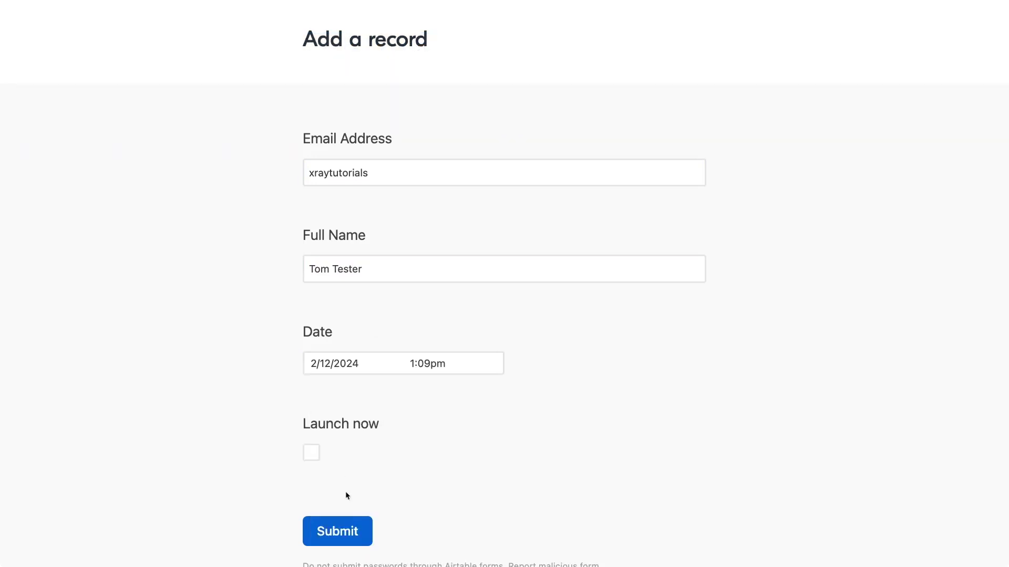
{"action": "left_click", "coordinate": [353, 528]}
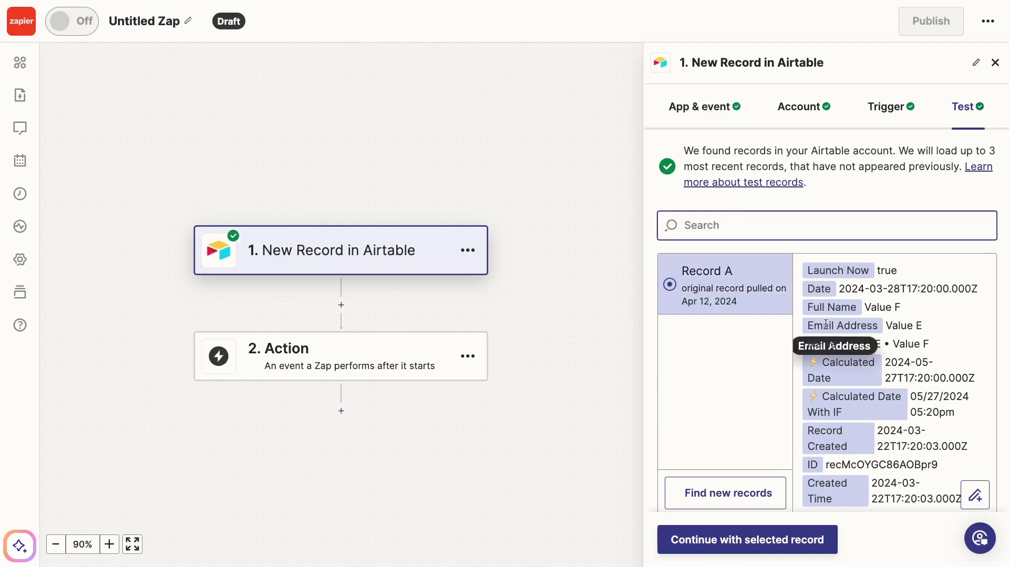
Step: Find new records in the trigger test and use Record C, the new form entry, as the sample
{"action": "scroll", "coordinate": [779, 348], "scroll_direction": "down", "scroll_amount": 1}
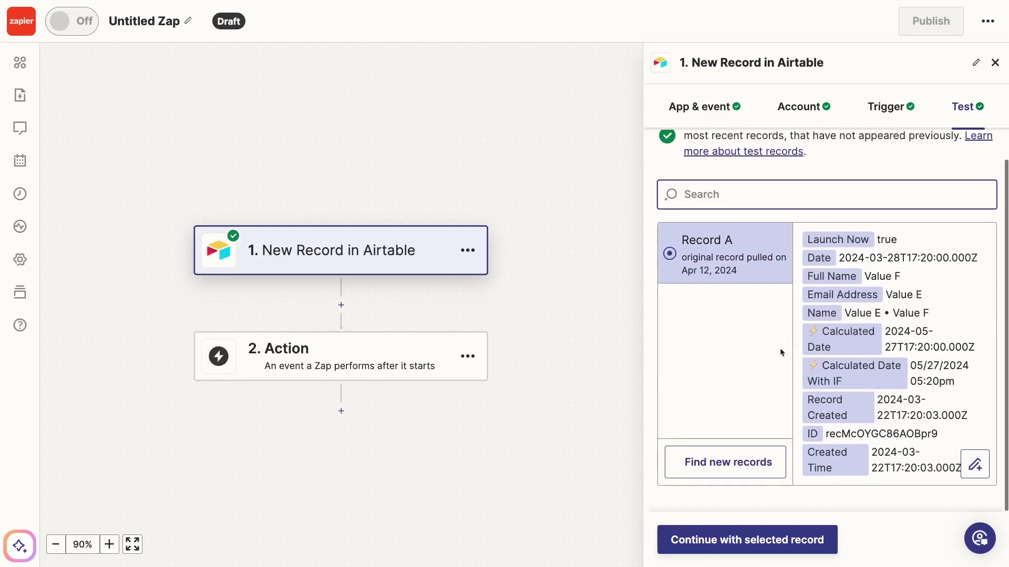
{"action": "left_click", "coordinate": [762, 459]}
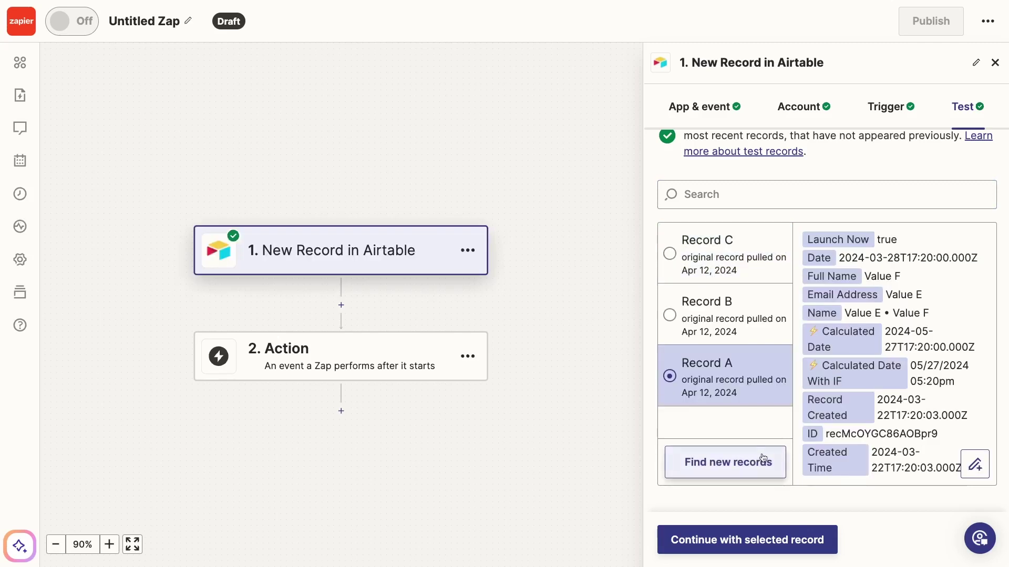
{"action": "left_click", "coordinate": [737, 314]}
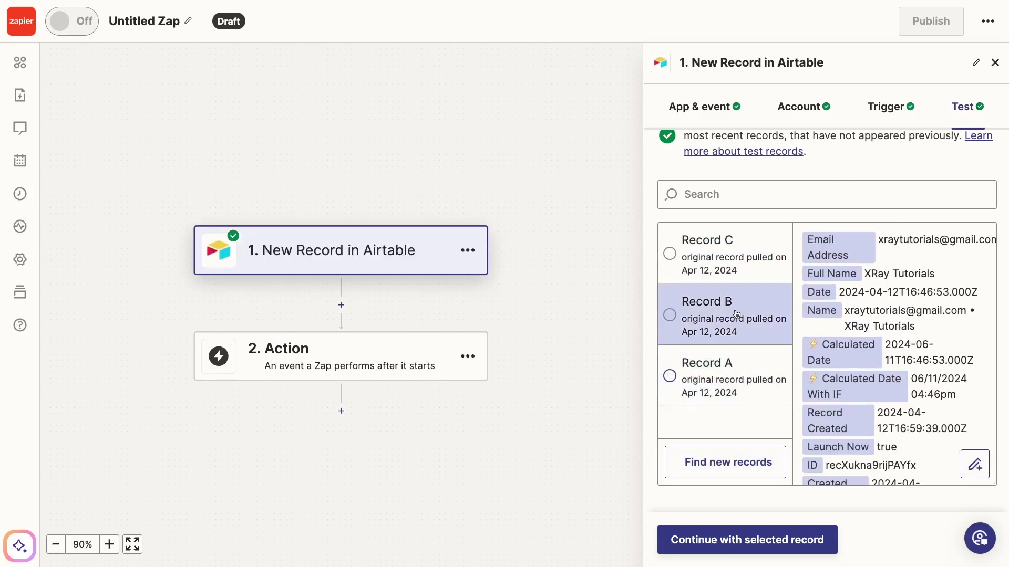
{"action": "left_click", "coordinate": [737, 314]}
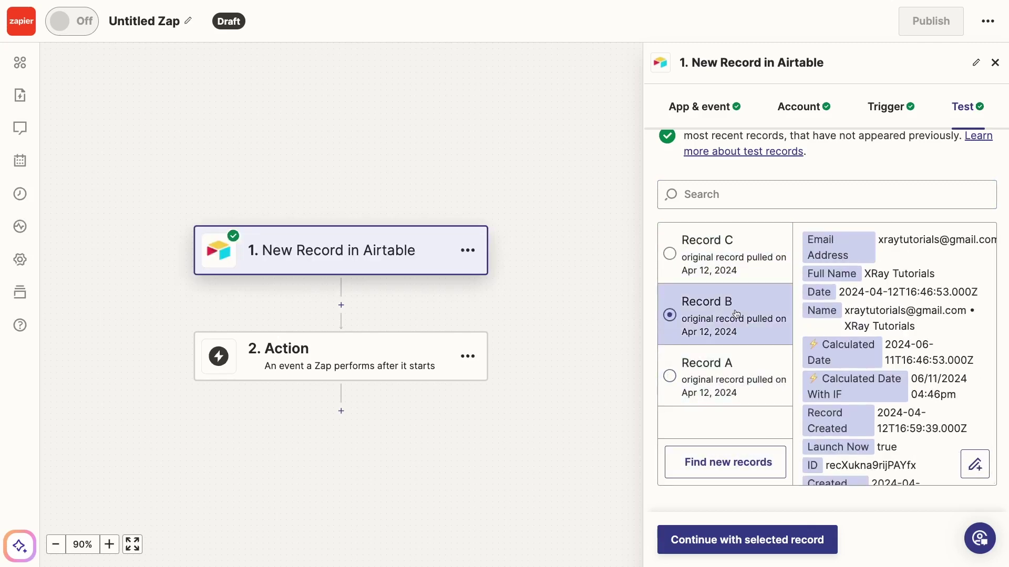
{"action": "left_click", "coordinate": [697, 248]}
{"action": "left_click", "coordinate": [696, 290]}
{"action": "left_click", "coordinate": [695, 278]}
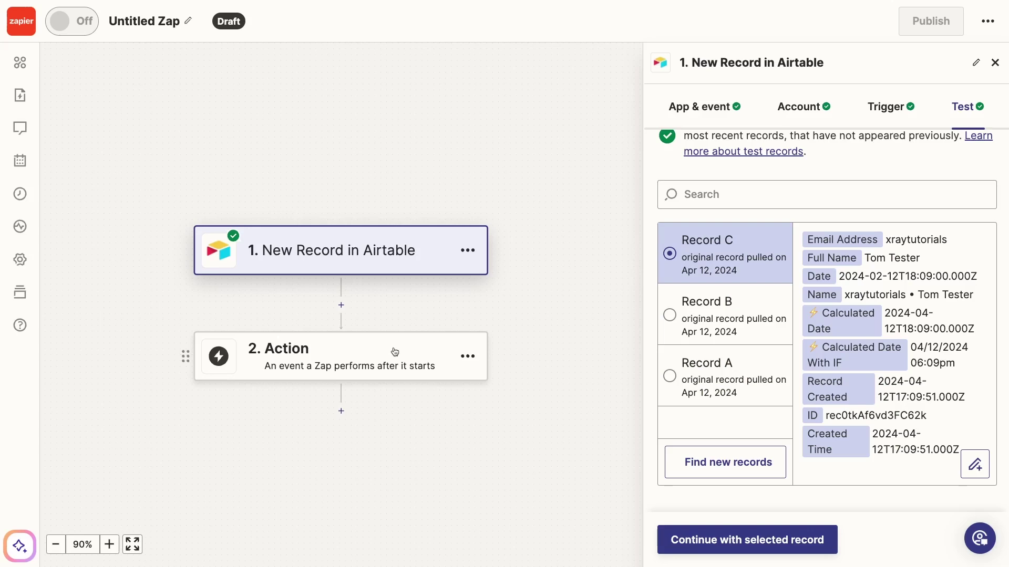
{"action": "left_click", "coordinate": [343, 353]}
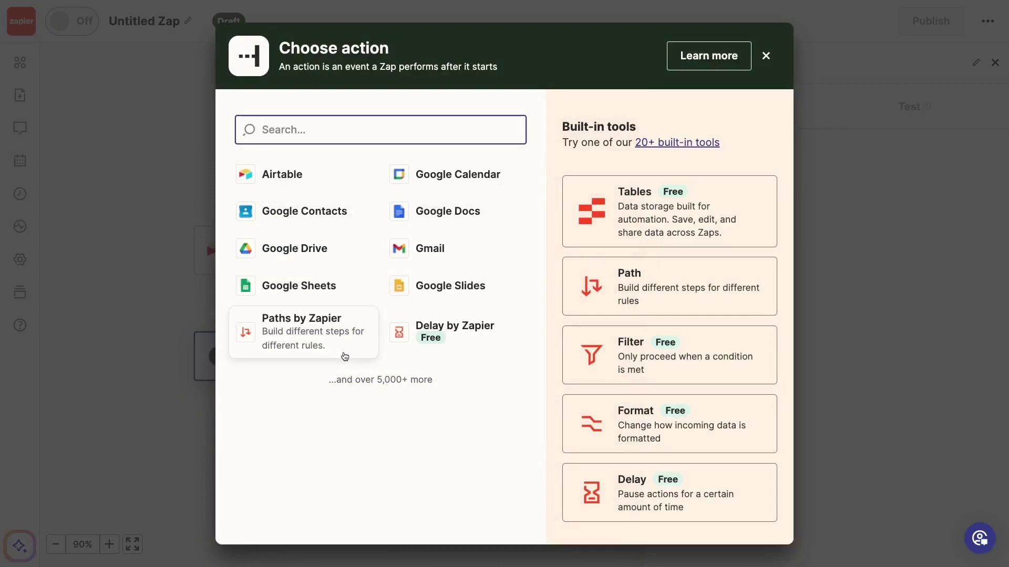
Step: Set step 2 to Gmail's Send Email event using the connected Gmail account
{"action": "left_click", "coordinate": [442, 250]}
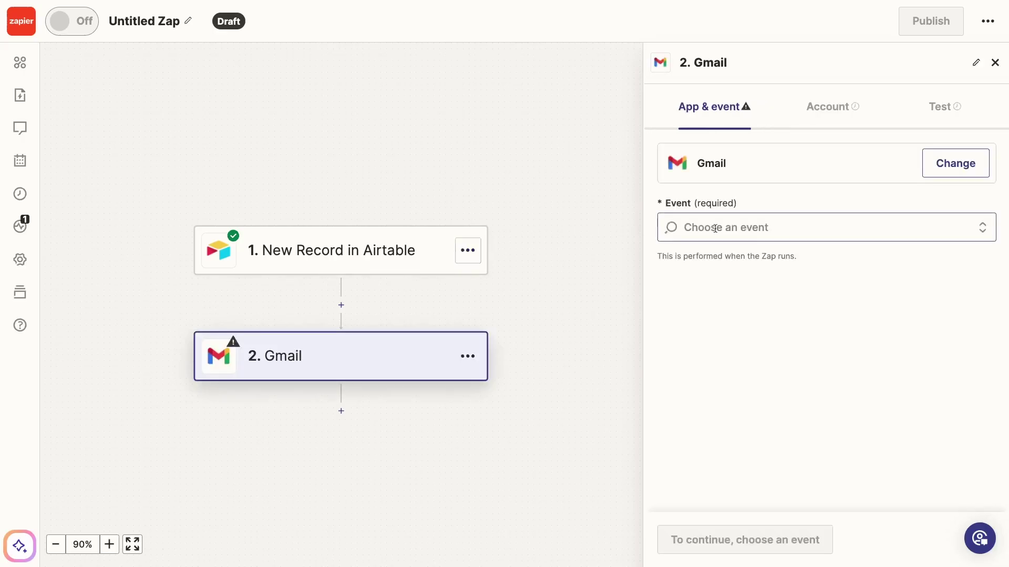
{"action": "left_click", "coordinate": [795, 230]}
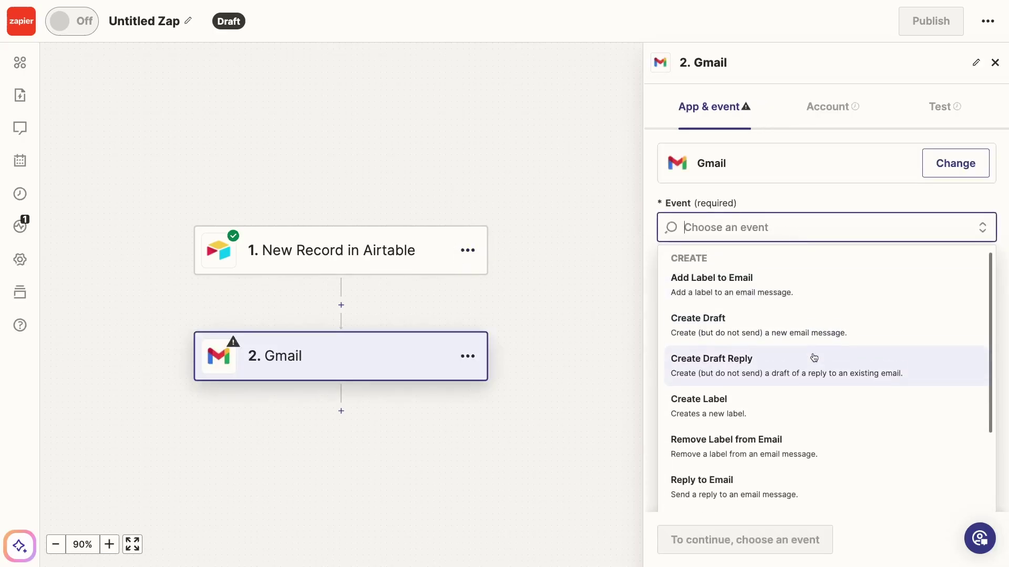
{"action": "scroll", "coordinate": [813, 357], "scroll_direction": "down", "scroll_amount": 3}
{"action": "left_click", "coordinate": [796, 407]}
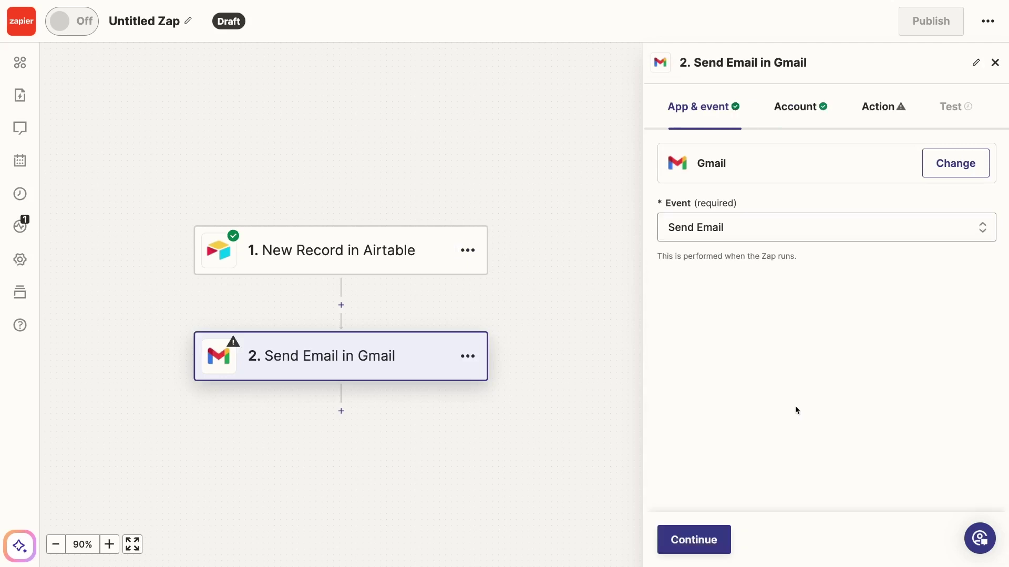
{"action": "left_click", "coordinate": [705, 538]}
{"action": "left_click", "coordinate": [705, 536]}
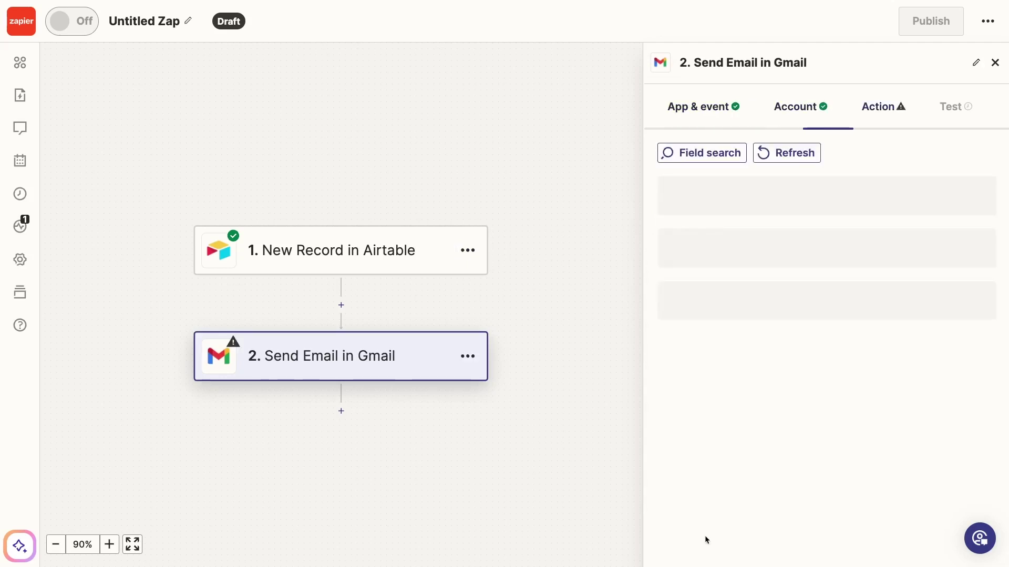
Step: Paste the prepared message into the email Body field
{"action": "scroll", "coordinate": [825, 413], "scroll_direction": "down", "scroll_amount": 7}
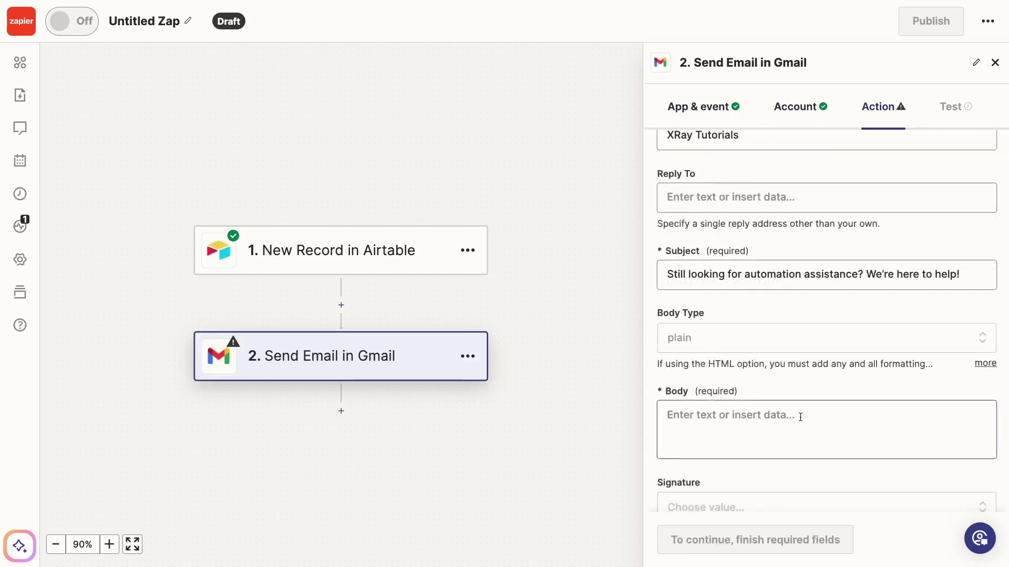
{"action": "left_click", "coordinate": [800, 417]}
{"action": "type", "text": "We haven’t heard from you in a while! Still need help with your automations? Our team is happy to lend a hand. Just schedule a free consultation with the booking link below to get started.   https://calendly.com/xraytech/learn-about-xray-services"}
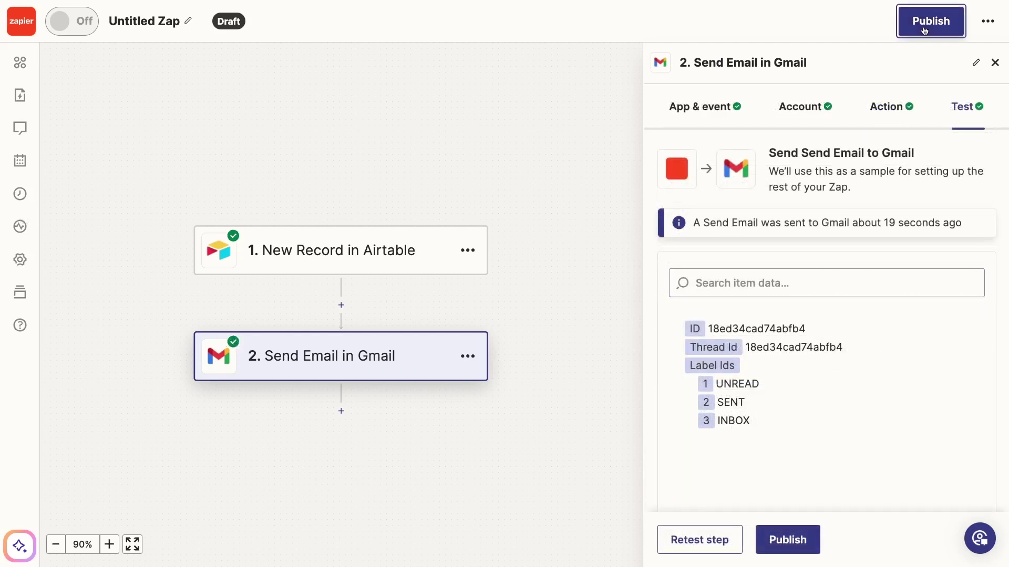
Step: Publish the Airtable-to-Gmail Zap
{"action": "left_click", "coordinate": [924, 30]}
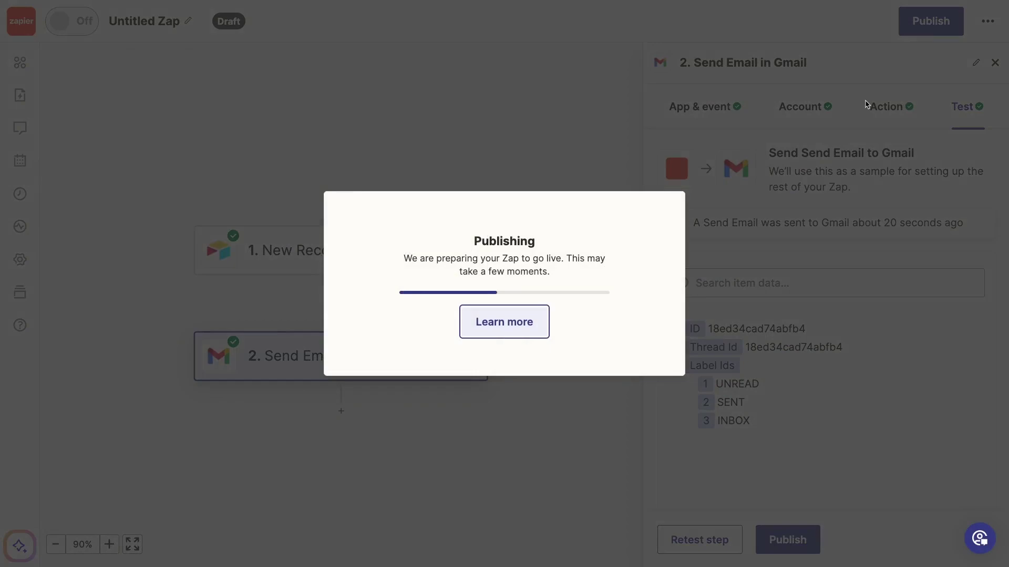